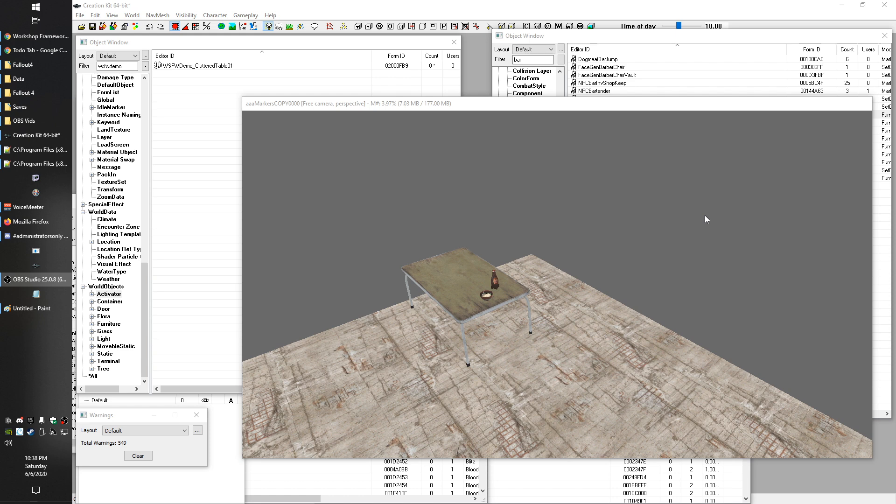
Step: Rearrange the Object Window and Cell View around the aaaMarkersCOPY0000 render view
left_click(358, 183)
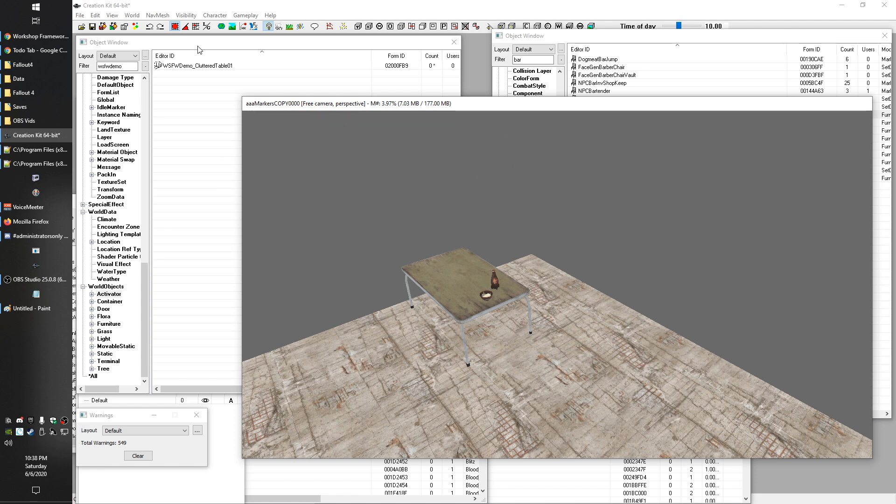
left_click_drag(207, 46, 236, 39)
left_click_drag(93, 201, 126, 203)
left_click(542, 108)
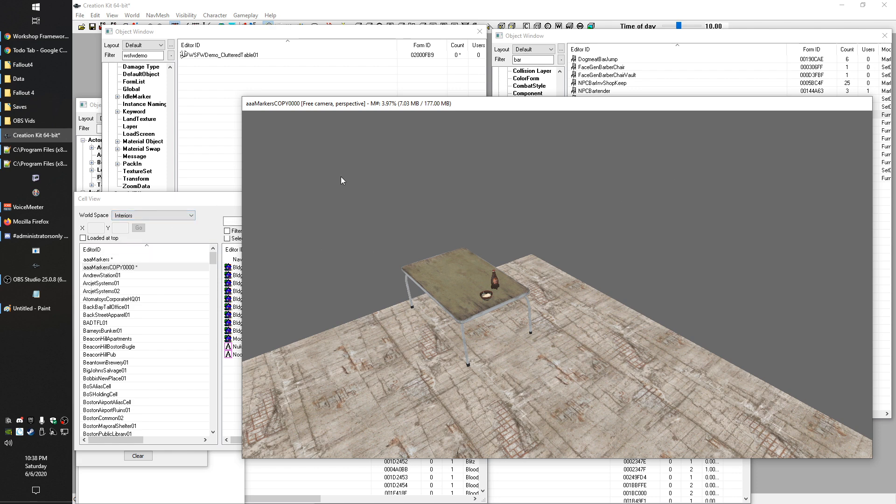
Step: Show the available cell actions for the aaaMarkers interior cell, including Duplicate Cell
left_click(150, 228)
right_click(104, 260)
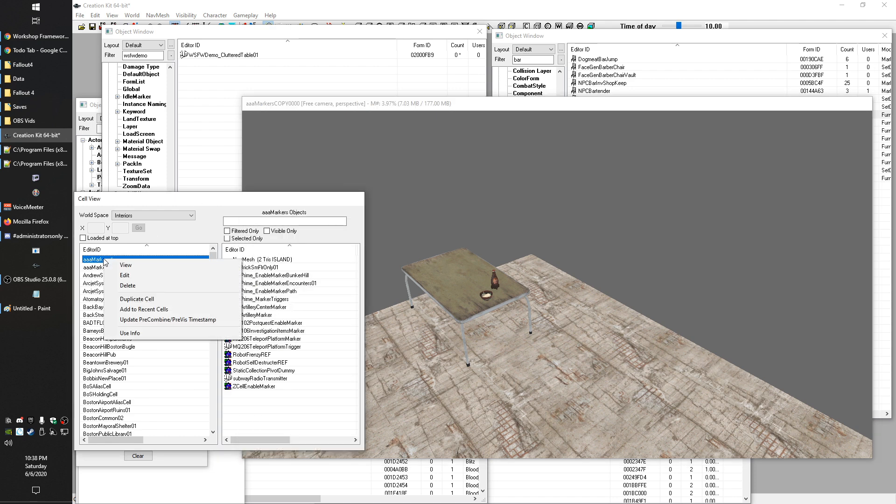
left_click(173, 199)
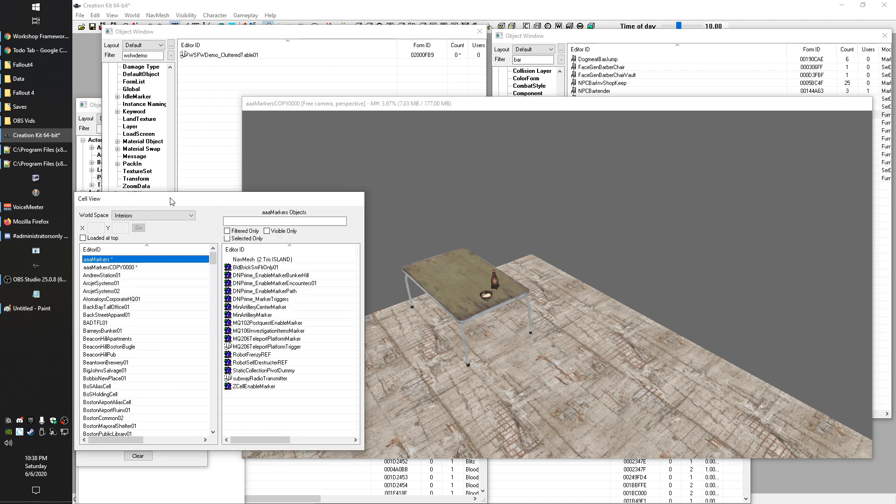
Step: Select the aaaMarkersCOPY0000 interior cell to list its placed objects
left_click(120, 267)
left_click_drag(323, 400, 235, 271)
left_click(268, 392)
left_click_drag(285, 380, 234, 266)
left_click(526, 186)
Step: Inspect the floor area around the table in the aaaMarkersCOPY0000 cell
scroll(476, 340, "down", 5)
middle_click_drag(475, 391, 444, 293)
left_click(430, 277)
left_click(505, 233)
left_click(547, 206)
left_click(517, 198)
left_click(458, 208)
left_click(388, 248)
left_click(416, 317)
left_click(602, 323)
left_click(743, 289)
scroll(688, 262, "down", 6)
middle_click_drag(688, 238, 637, 234, "shift")
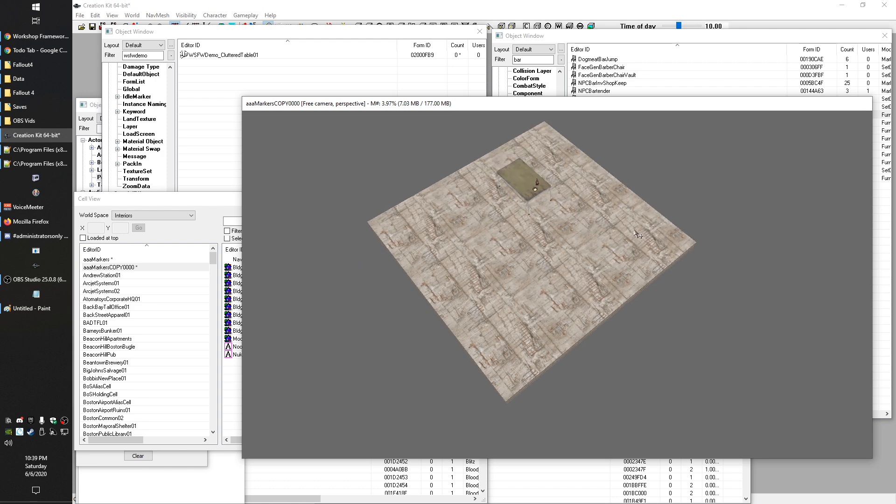
Step: Examine the table and floor layout from several angles and distances
middle_click_drag(693, 192, 673, 184, "shift")
middle_click_drag(602, 246, 529, 305, "shift")
scroll(532, 307, "up", 5)
middle_click_drag(532, 247, 633, 232, "shift")
scroll(438, 362, "down", 4)
middle_click_drag(438, 362, 450, 325)
middle_click_drag(595, 300, 543, 358, "shift")
scroll(488, 367, "up", 3)
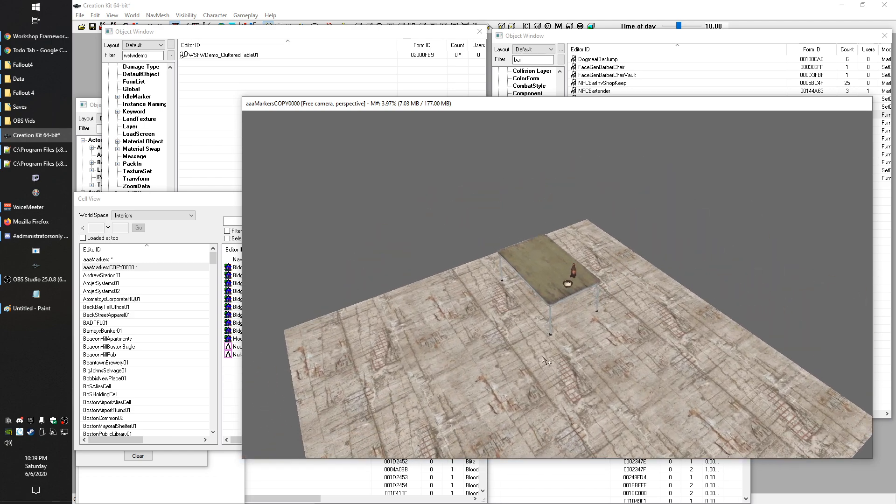
scroll(543, 359, "up", 1)
Step: Single out the table by selecting it, and clear the selection
left_click(543, 267)
scroll(517, 351, "down", 3)
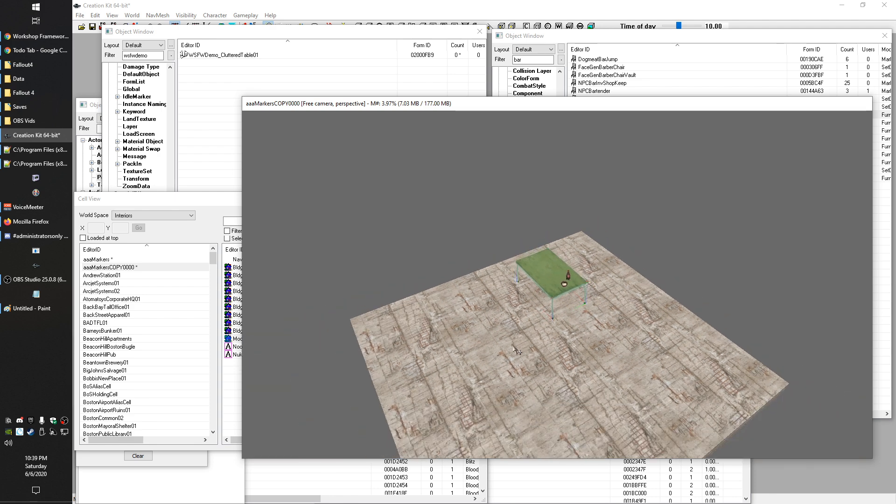
scroll(517, 351, "up", 2)
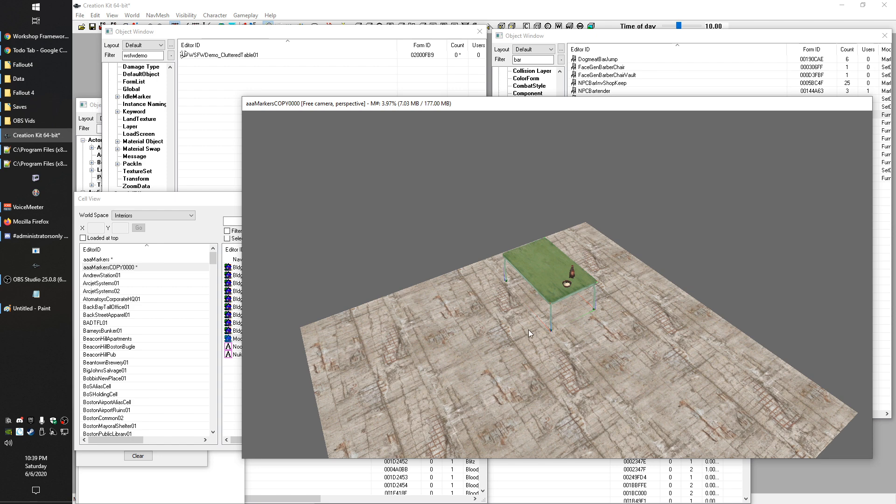
left_click(403, 217)
scroll(568, 287, "up", 1)
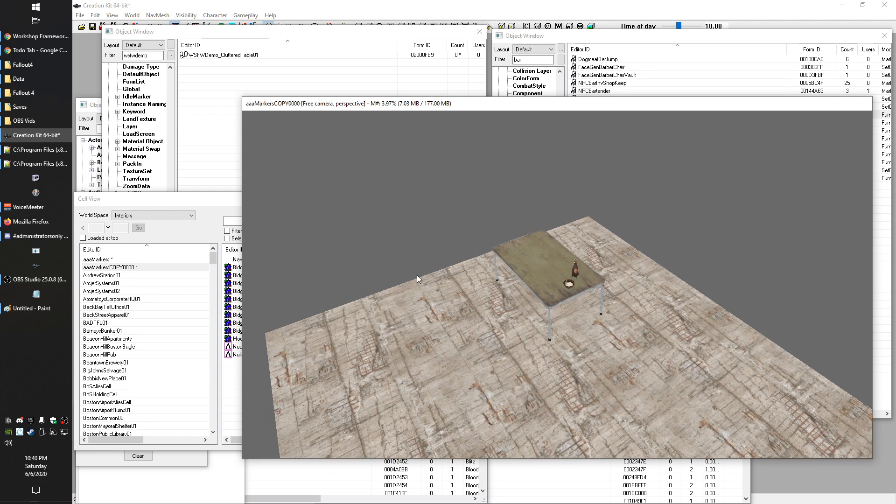
left_click(527, 265)
left_click(462, 229)
Step: Select the Nuka-Cola bottle and the noodle bowl on the table in turn, and clear the selection
middle_click_drag(668, 236, 656, 328, "shift")
scroll(628, 303, "up", 2)
scroll(671, 320, "up", 3)
scroll(673, 321, "up", 2)
left_click(590, 242)
left_click(585, 288)
scroll(586, 290, "down", 4)
middle_click_drag(586, 289, 607, 303, "shift")
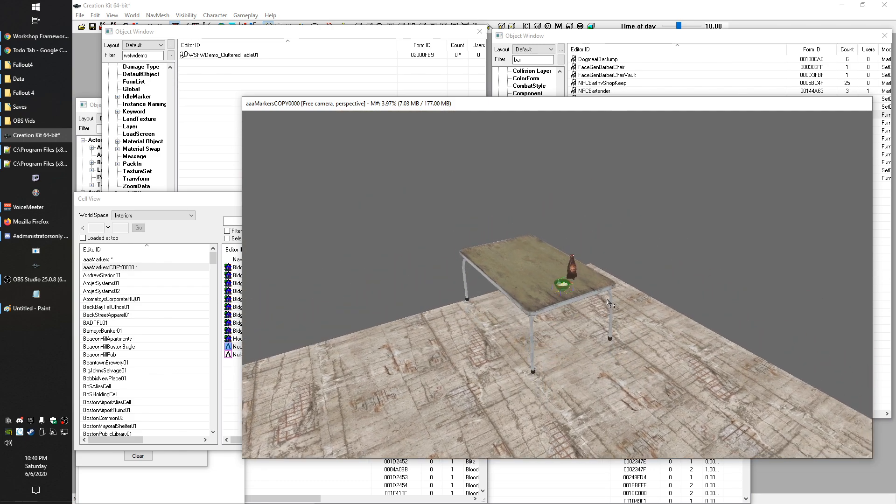
scroll(608, 303, "up", 3)
left_click(664, 251)
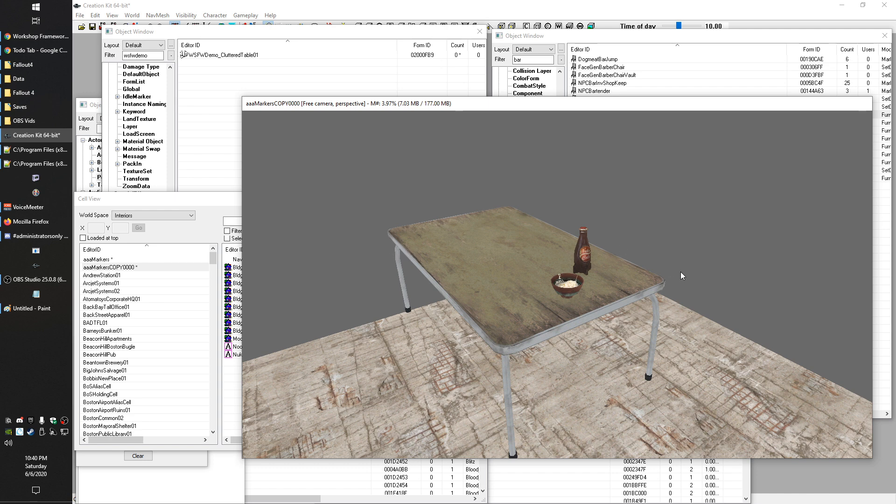
Step: Alternate the selection between the Nuka-Cola bottle and the noodle bowl up close, ending with nothing selected
scroll(681, 272, "up", 5)
scroll(680, 272, "down", 3)
middle_click_drag(680, 272, 673, 289, "shift")
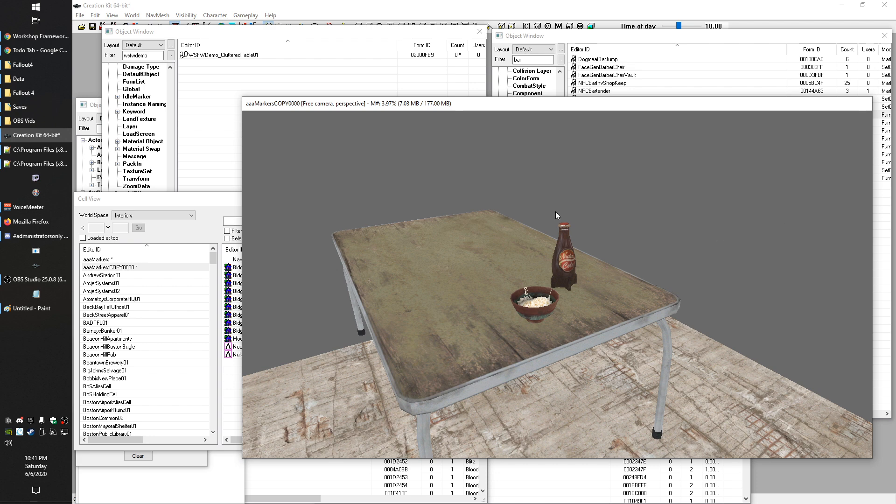
middle_click_drag(568, 285, 556, 282, "shift")
left_click(584, 273)
left_click(535, 303)
left_click(584, 269)
left_click(683, 256)
Step: Examine the placement of the bottle and noodle bowl on the tabletop, both up close and from further away
scroll(672, 262, "down", 5)
middle_click_drag(673, 262, 573, 275, "shift")
scroll(577, 300, "up", 7)
scroll(575, 281, "down", 5)
scroll(573, 275, "up", 4)
scroll(575, 284, "up", 5)
scroll(575, 284, "down", 5)
scroll(582, 333, "up", 3)
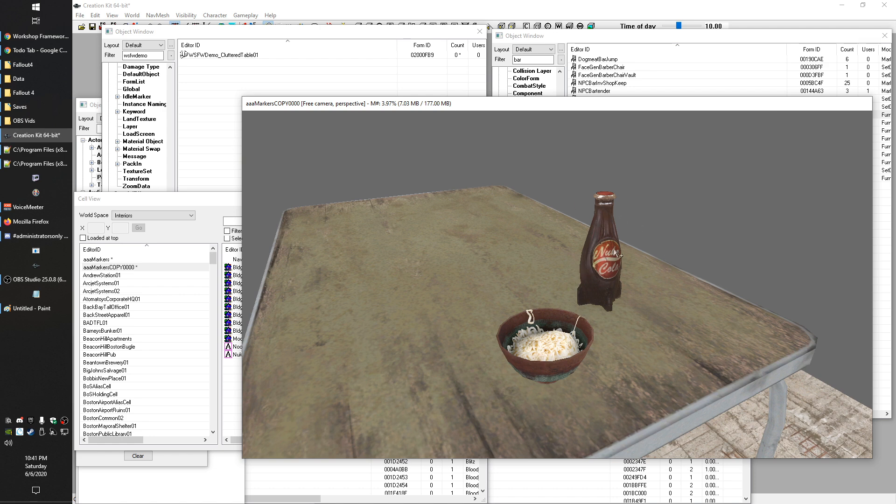
scroll(642, 264, "down", 5)
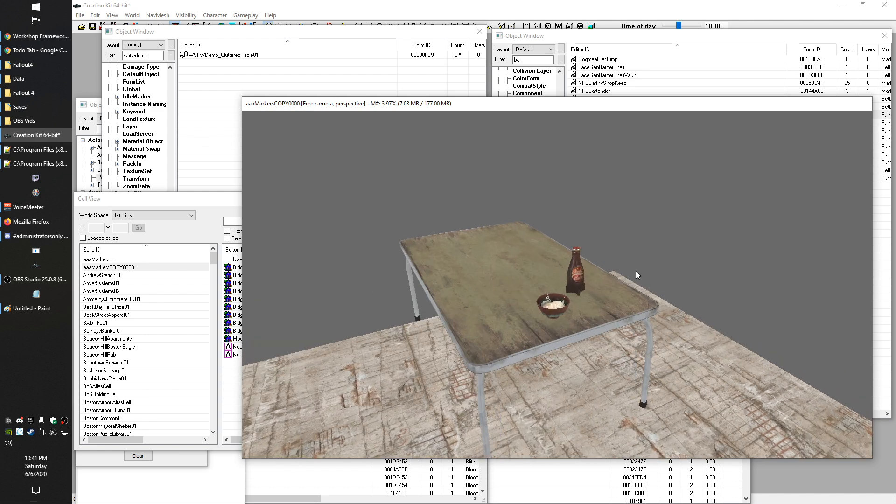
scroll(607, 310, "up", 2)
scroll(600, 323, "up", 2)
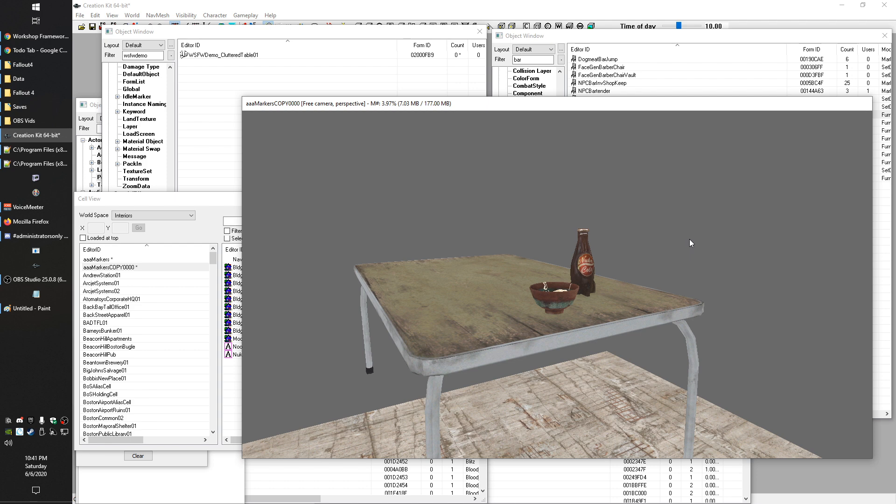
scroll(709, 296, "down", 4)
middle_click_drag(707, 287, 705, 306, "shift")
scroll(709, 311, "up", 5)
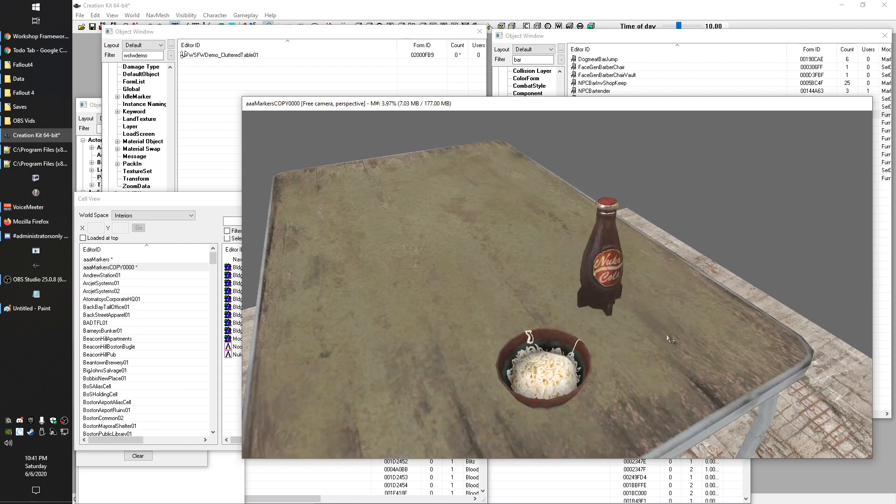
Step: Compare the two clutter items by selecting the noodle bowl, the bottle and the bowl again
left_click(543, 372)
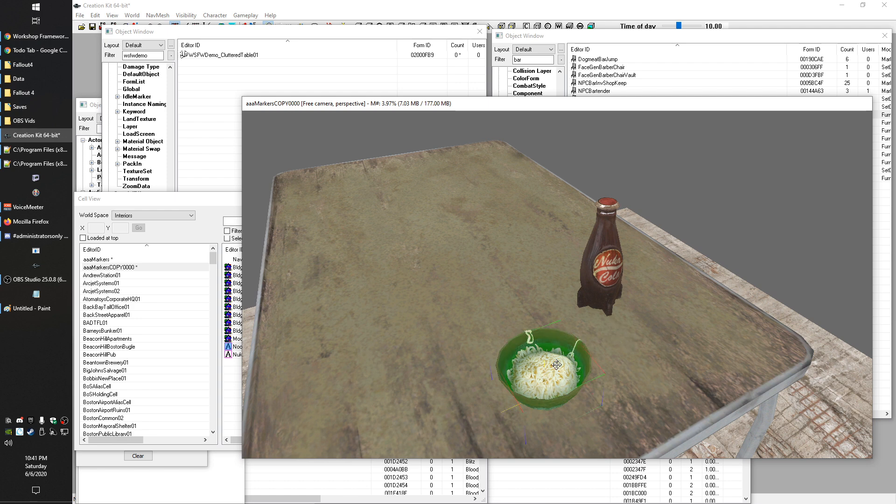
left_click(610, 273)
middle_click_drag(599, 356, 600, 341, "shift")
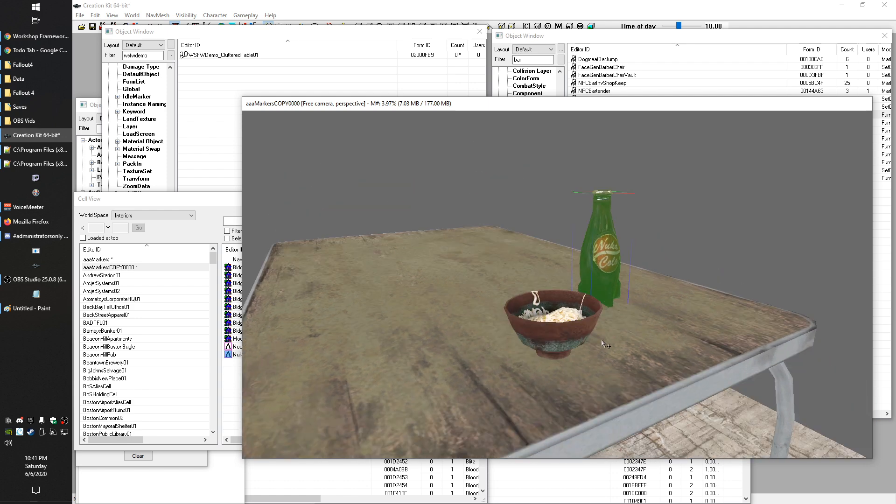
key("d")
left_click(566, 323)
Step: Check how the selected noodle bowl sits on the table from several viewpoints, and deselect it
scroll(607, 333, "down", 3)
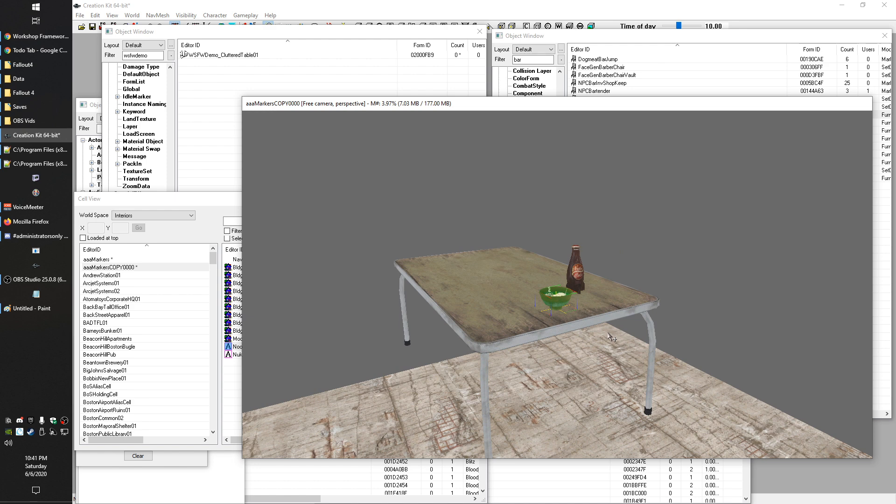
scroll(608, 334, "up", 1)
middle_click_drag(608, 333, 599, 347, "shift")
scroll(607, 339, "down", 3)
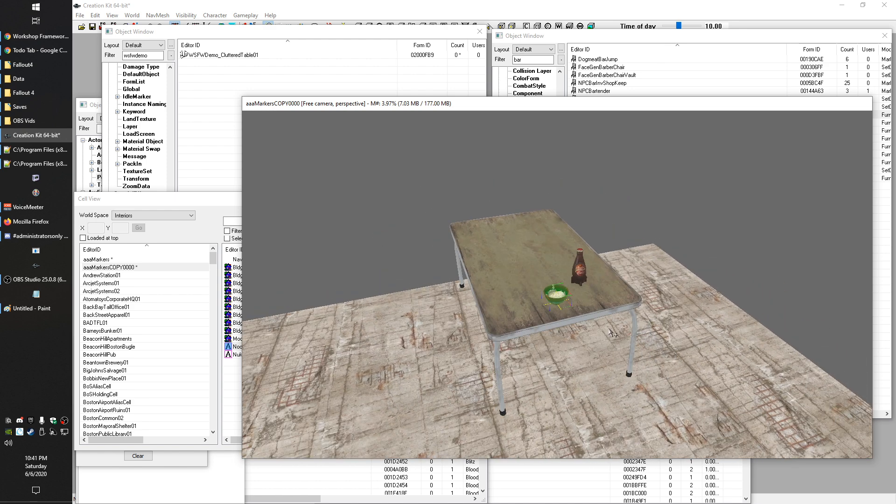
scroll(611, 332, "up", 2)
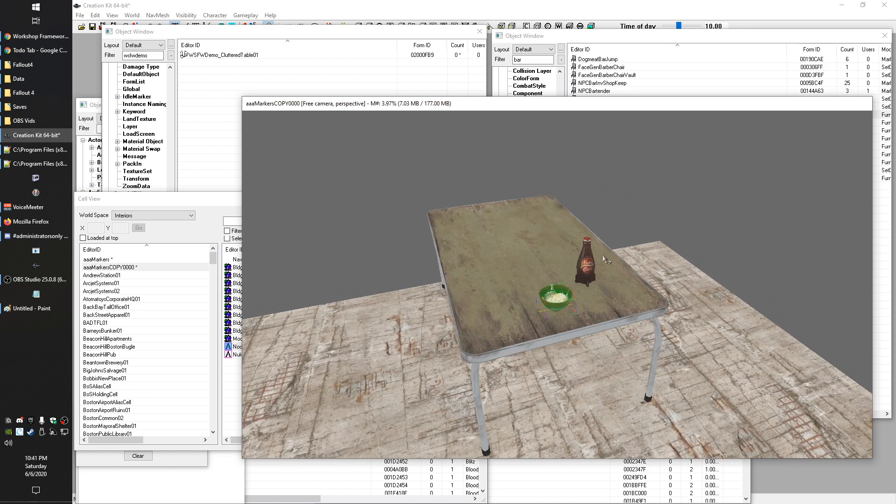
scroll(606, 332, "down", 3)
scroll(603, 332, "up", 2)
scroll(605, 333, "up", 2)
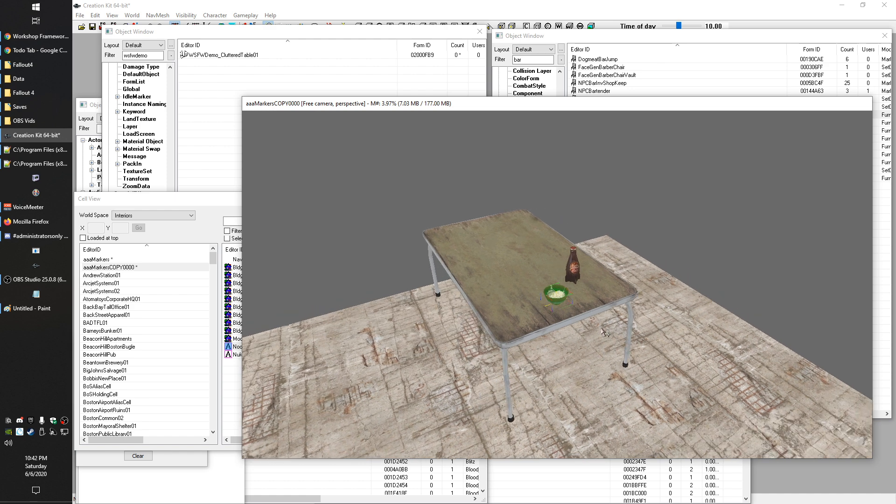
left_click(676, 227)
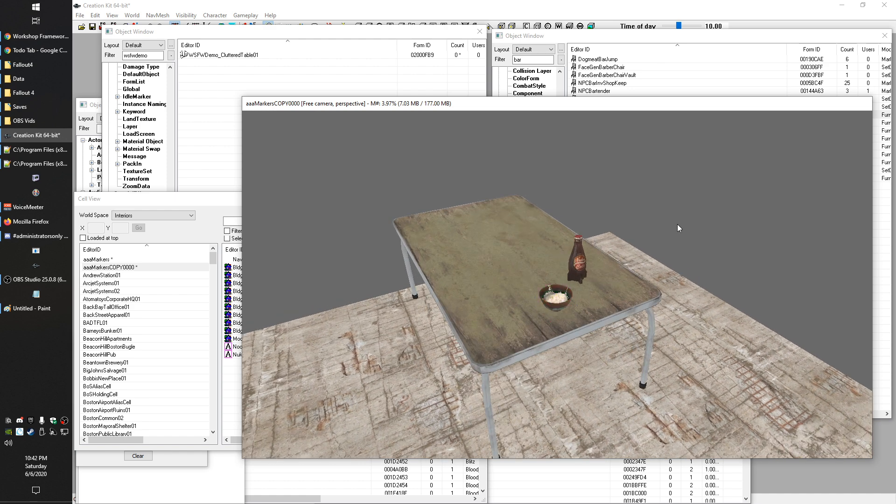
Step: Lift the Nuka-Cola bottle well above the table and drop it back onto the tabletop
left_click(581, 273)
scroll(608, 335, "up", 1)
mouse_move(607, 337)
middle_mouse_down("shift")
mouse_move(584, 322)
mouse_move(614, 333)
middle_mouse_up("shift")
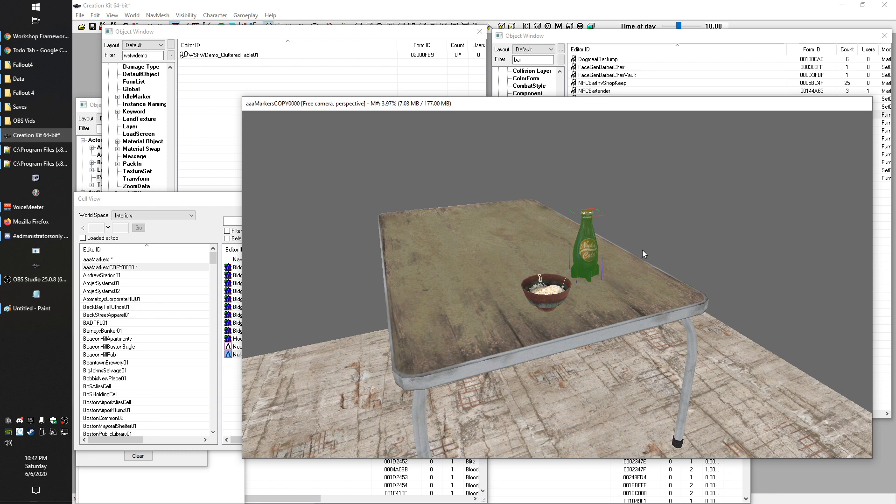
left_click_drag(590, 245, 594, 230)
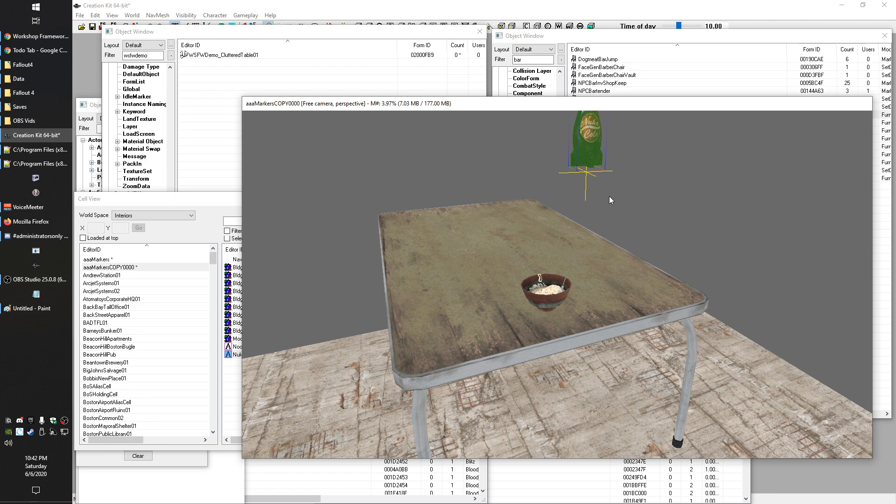
middle_click_drag(636, 223, 606, 214, "shift")
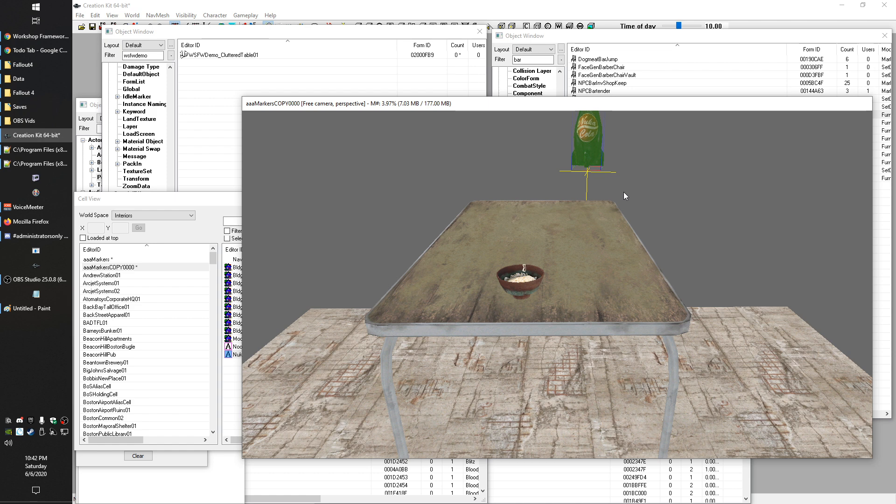
key("f")
Step: Cycle the selected Nuka-Cola bottle through alternative food and drink items, ending with a melon
mouse_move(624, 192)
middle_mouse_down("shift")
mouse_move(607, 210)
mouse_move(634, 175)
mouse_move(638, 190)
middle_mouse_up("shift")
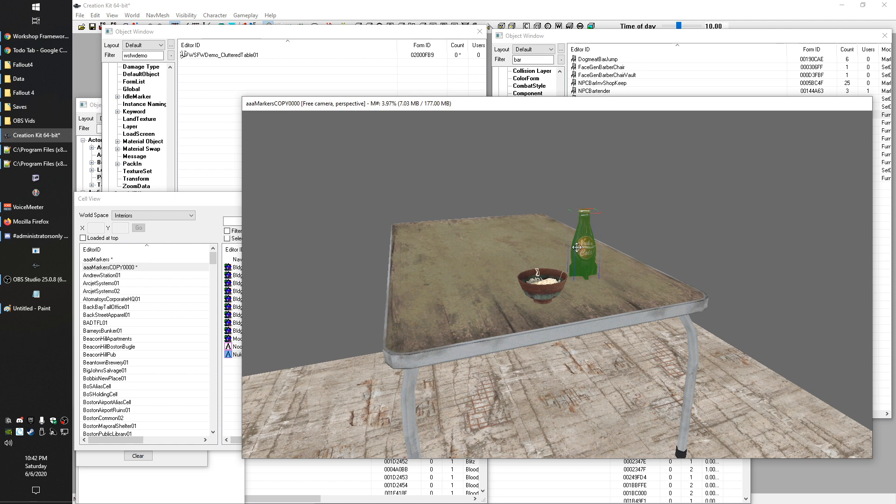
middle_click_drag(577, 248, 595, 289, "shift")
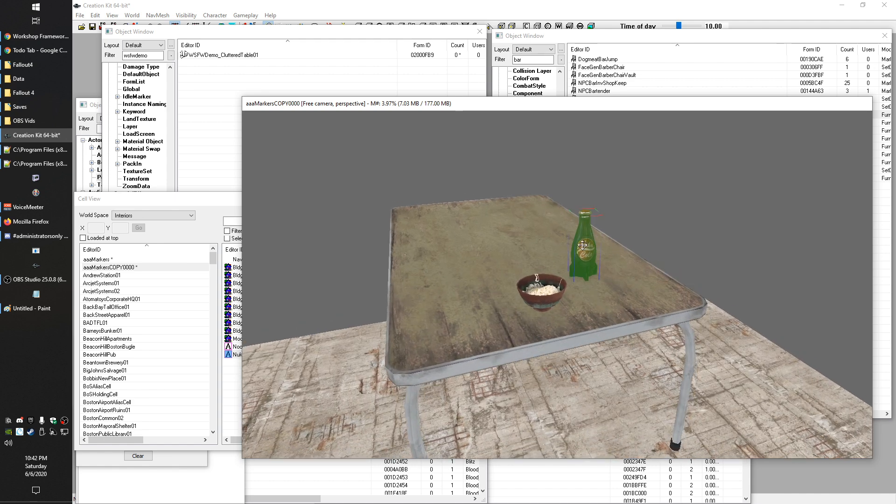
middle_click_drag(544, 222, 553, 219, "shift")
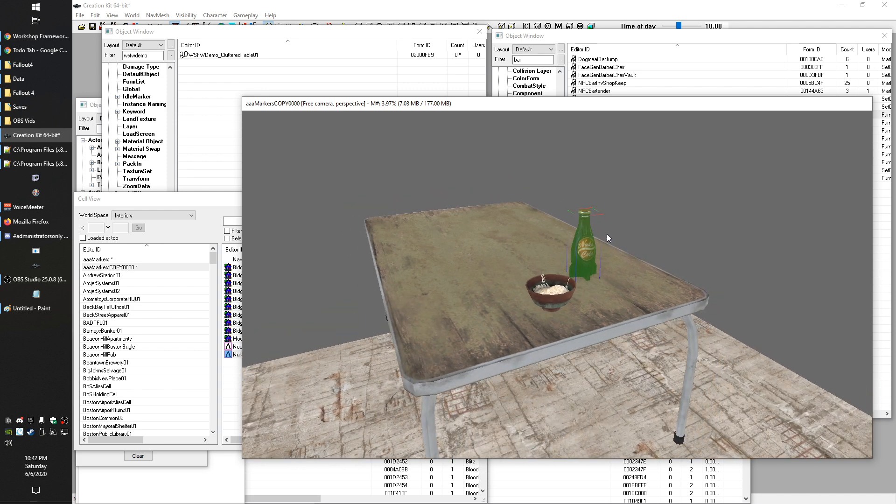
key("ctrl+z")
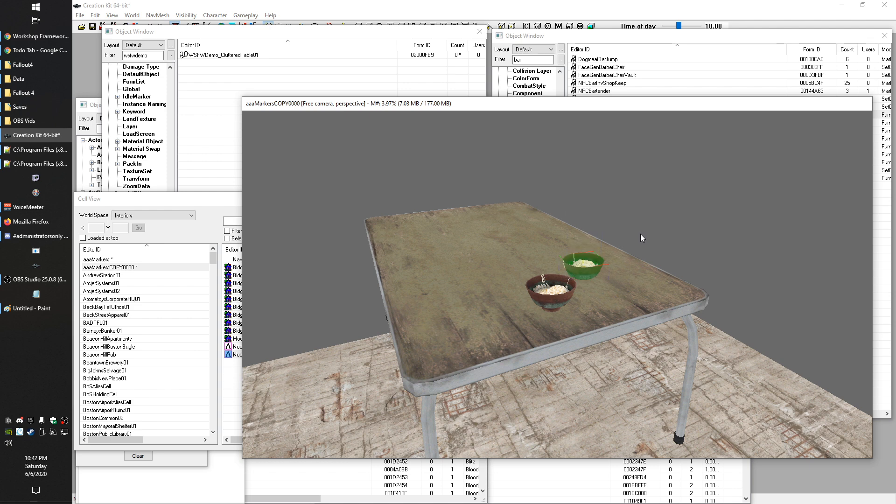
key("ctrl+z")
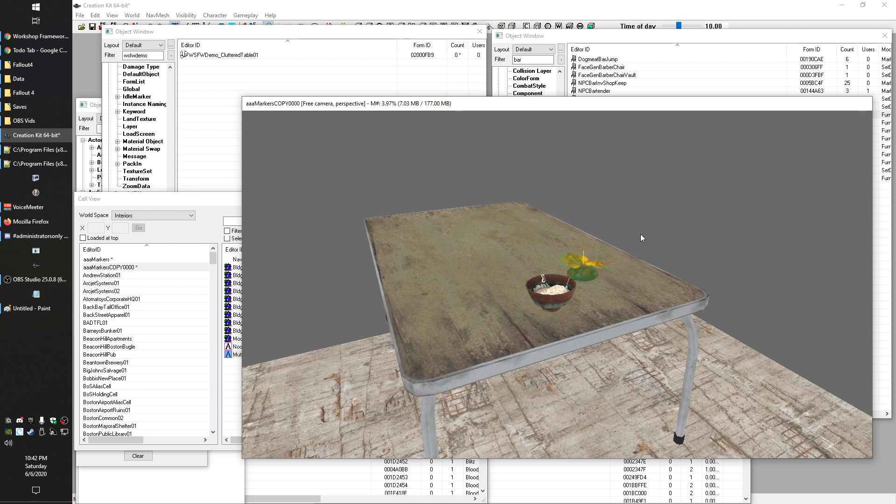
key("ctrl+z")
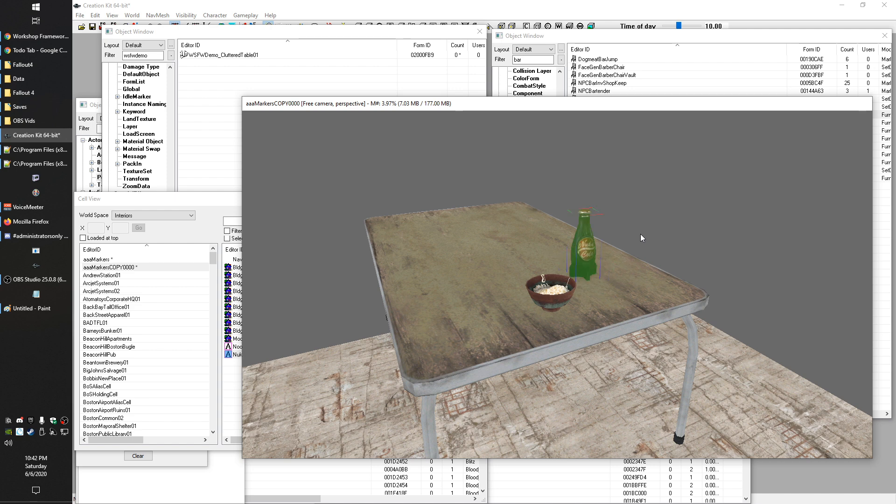
key("ctrl+z")
key("ctrl+z")
key("ctrl+z")
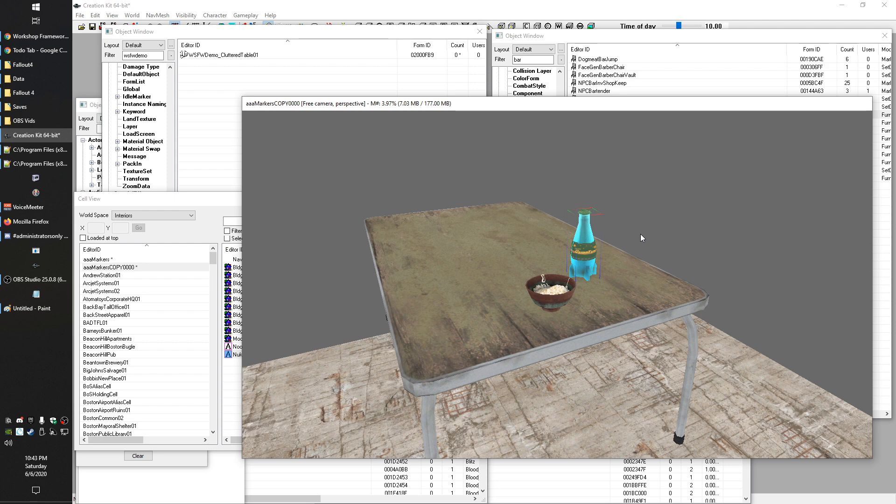
key("ctrl+z")
key("ctrl+z")
key("ctrl+z")
key("ctrl+z")
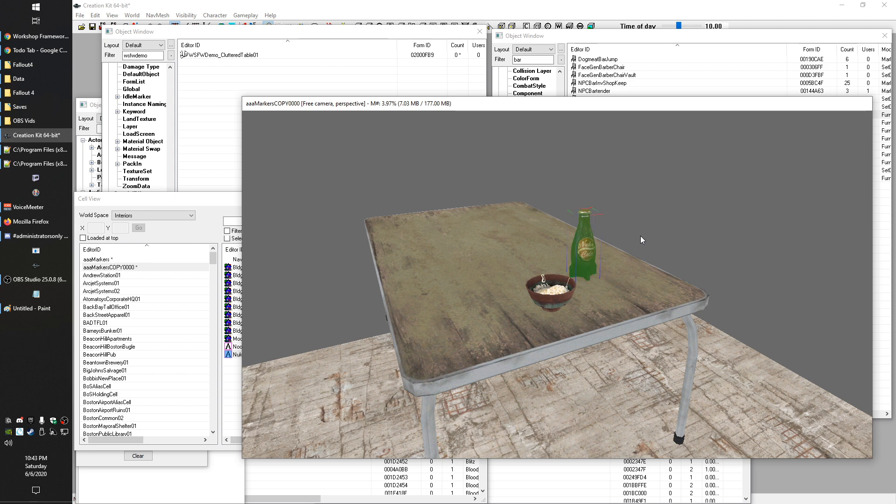
key("ctrl+z")
key("ctrl+z")
key("ctrl+z")
key("ctrl+z")
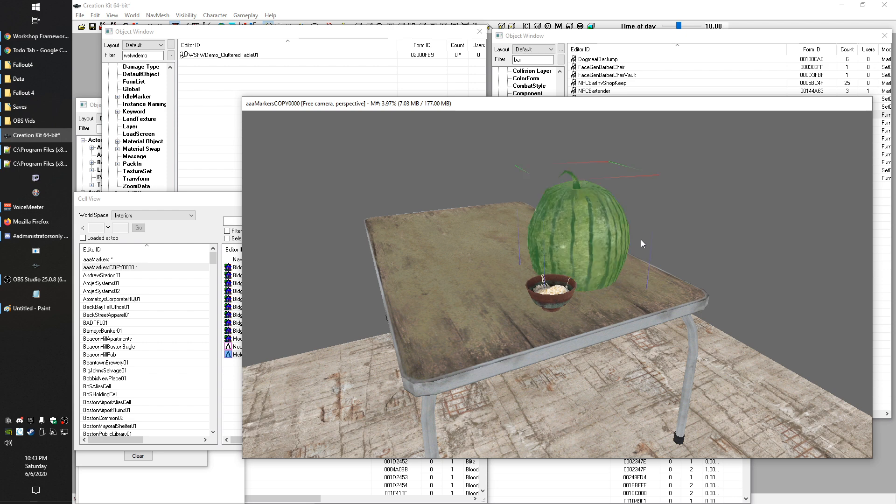
Step: Cycle the selected melon backward through the alternative food and drink items, ending with a jar
key("ctrl+z")
key("ctrl+z")
key("ctrl+z")
key("ctrl+z")
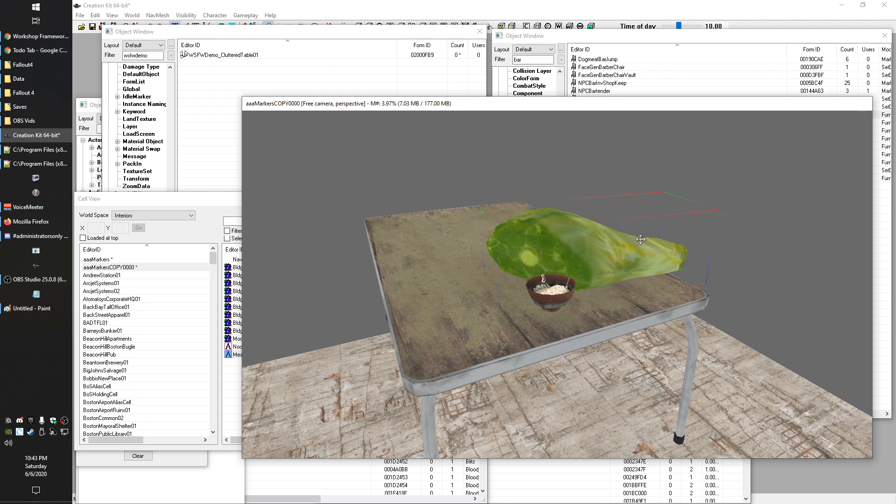
key("ctrl+z")
key("ctrl+z")
key("ctrl+z")
key("ctrl+z")
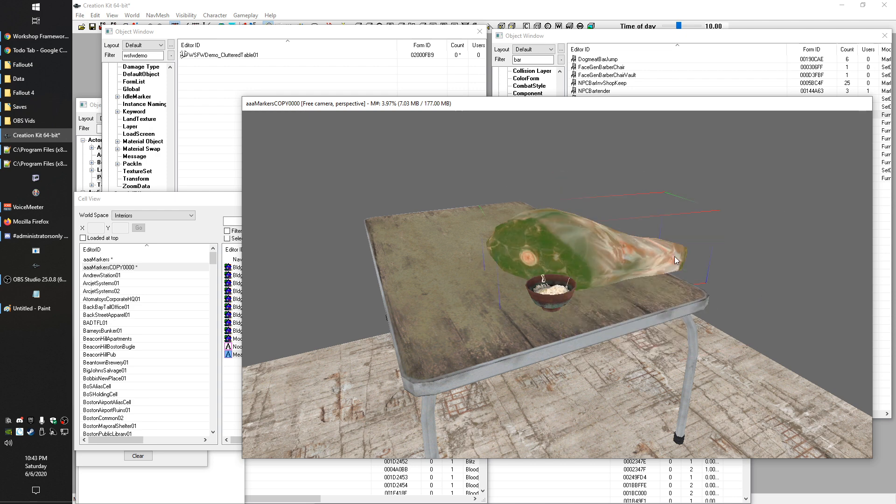
key("ctrl+z")
key("ctrl+z")
key("ctrl+z")
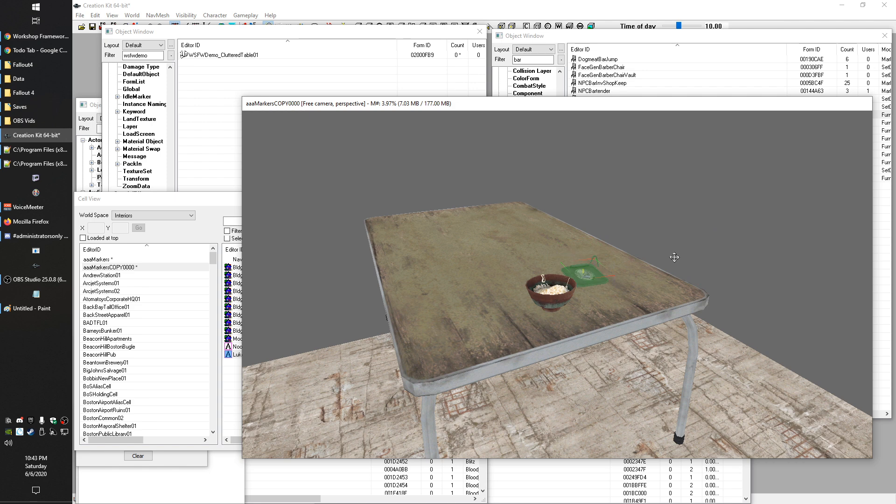
key("ctrl+z")
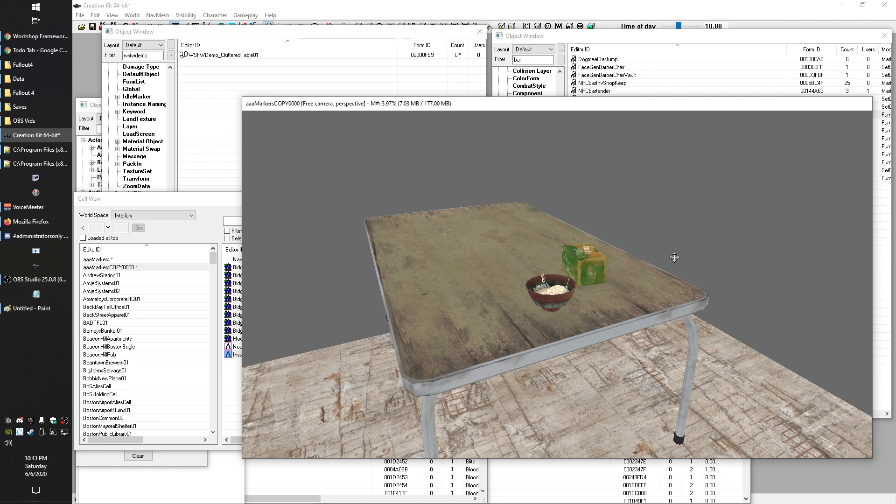
key("ctrl+z")
key("ctrl+z")
key("ctrl+z")
key("ctrl+z")
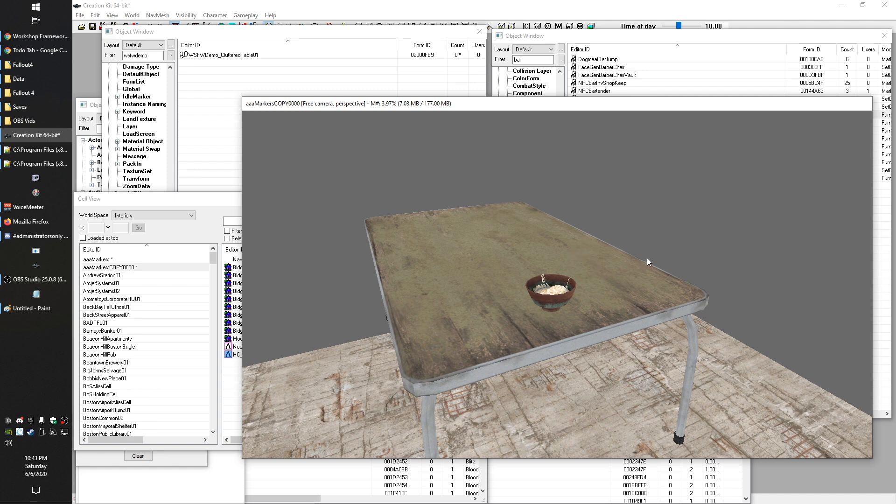
key("ctrl+Left")
key("ctrl+Left")
key("ctrl+Left")
key("ctrl+Left")
key("ctrl+Left")
key("ctrl+Left")
key("ctrl+Left")
key("ctrl+Left")
key("ctrl+Left")
key("ctrl+Left")
key("ctrl+Left")
key("ctrl+Left")
key("ctrl+Left")
key("ctrl+Left")
key("ctrl+Left")
key("ctrl+Left")
key("ctrl+Left")
key("ctrl+Left")
key("ctrl+Left")
key("ctrl+Left")
key("ctrl+Left")
key("ctrl+Left")
key("ctrl+Left")
key("ctrl+Left")
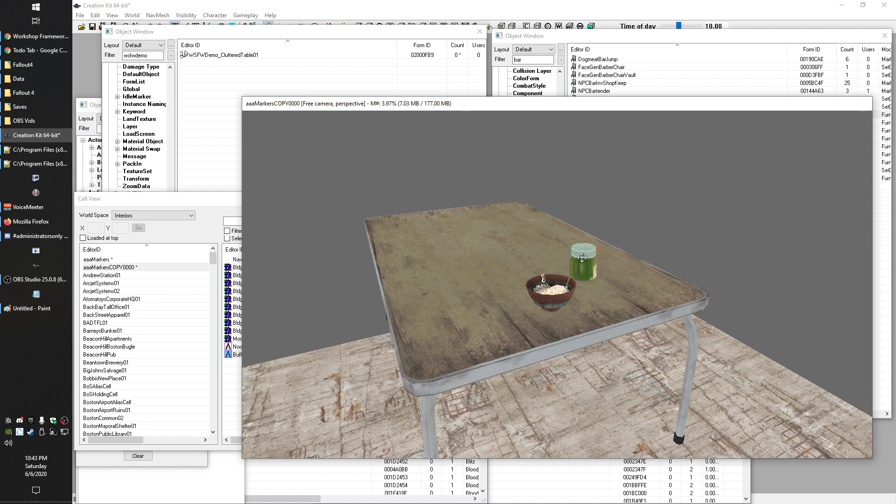
Step: Cycle the selected jar forward through the alternative items until it is the Nuka-Cola bottle again
key("ctrl+Right")
key("ctrl+Right")
key("ctrl+Right")
key("ctrl+Right")
key("ctrl+Right")
key("ctrl+Right")
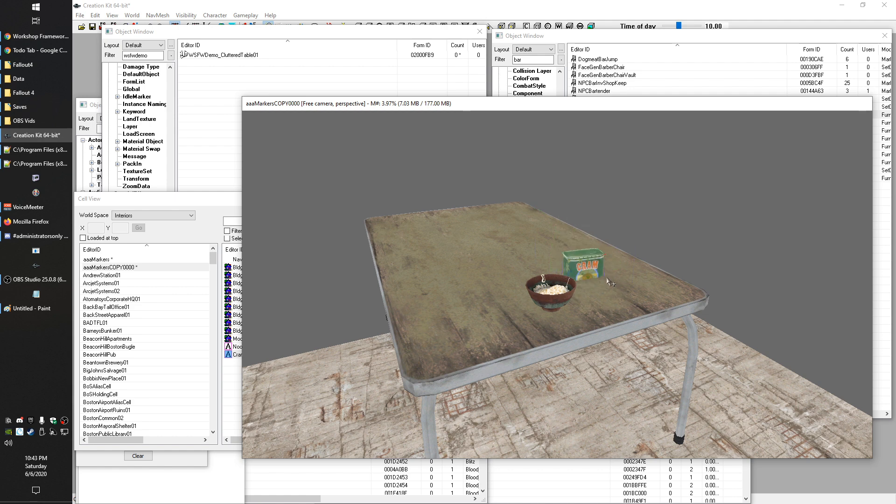
key("ctrl+Right")
key("ctrl+Right")
key("ctrl+Right")
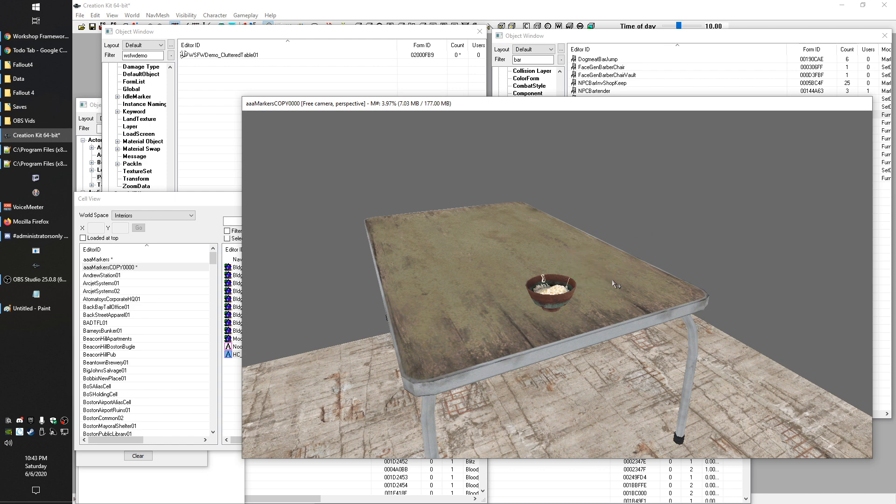
key("ctrl+Right")
key("ctrl+Right")
key("ctrl+Right")
key("ctrl+Right")
key("ctrl+Right")
key("ctrl+Right")
key("ctrl+Right")
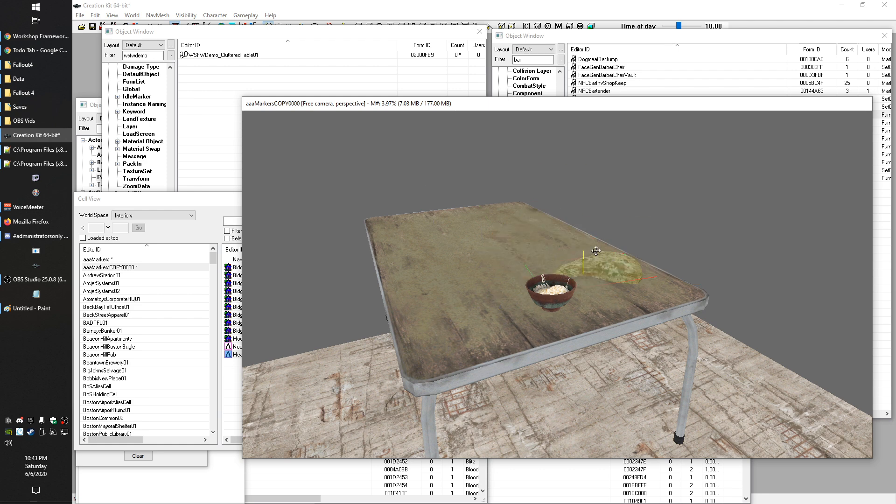
key("ctrl+Right")
key("ctrl+Right")
key("ctrl+Right")
key("ctrl+Right")
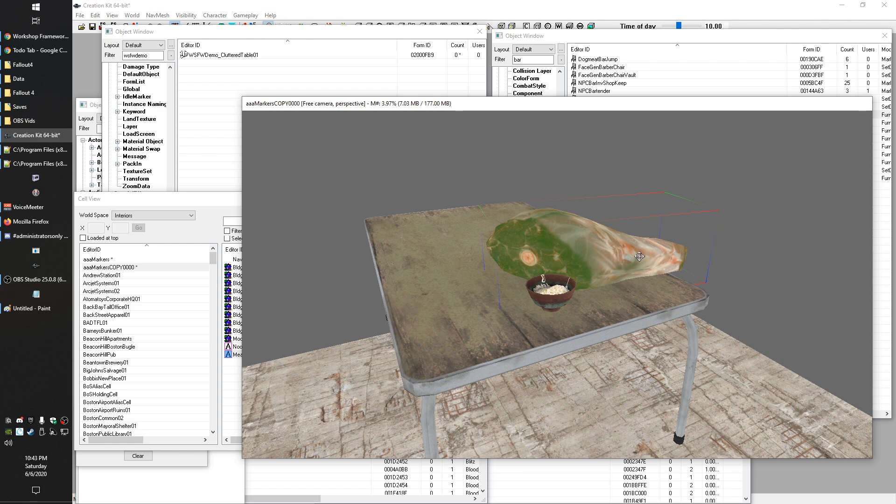
key("ctrl+Right")
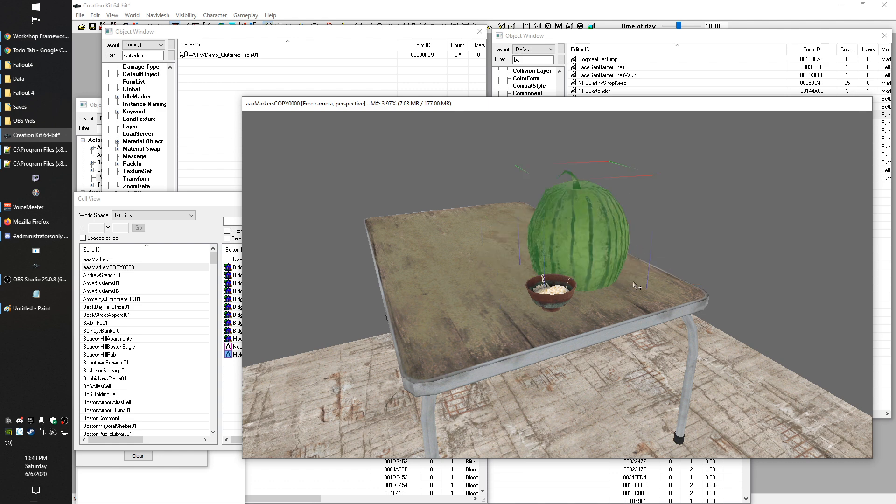
key("ctrl+Right")
key("ctrl+Right")
key("ctrl+Right")
key("ctrl+Right")
key("ctrl+Right")
key("ctrl+Right")
key("ctrl+Right")
key("ctrl+Right")
key("ctrl+Right")
key("ctrl+Right")
key("ctrl+Right")
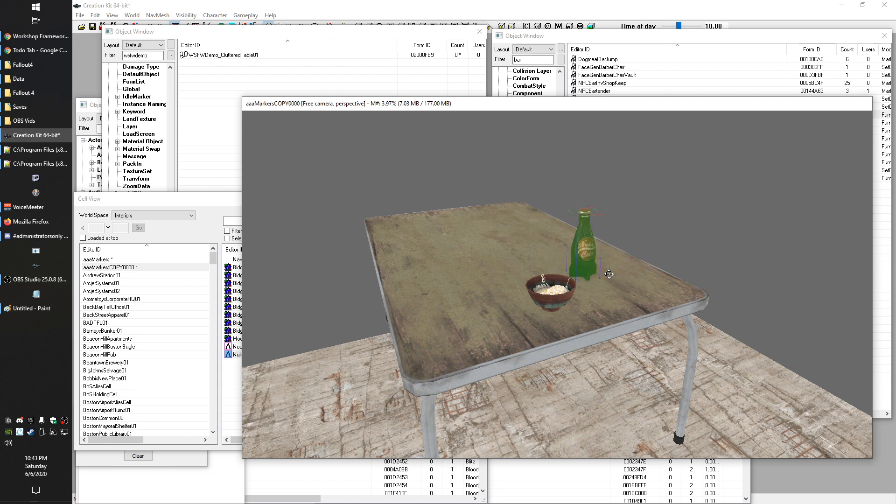
Step: Inspect the Nuka-Cola bottle and the noodle bowl on the table from several angles, and clear the selection
left_click(725, 232)
middle_click_drag(725, 232, 684, 254, "shift")
left_click(583, 255)
middle_click_drag(582, 255, 570, 253, "shift")
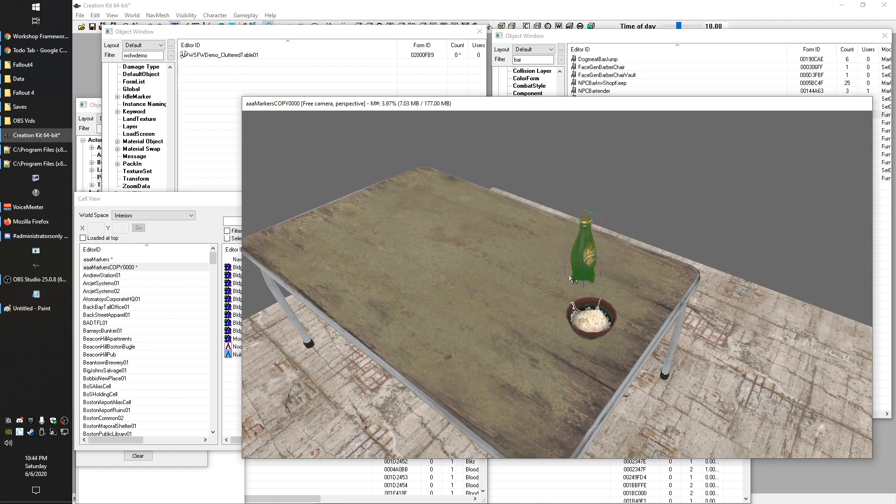
middle_click_drag(579, 266, 563, 265, "shift")
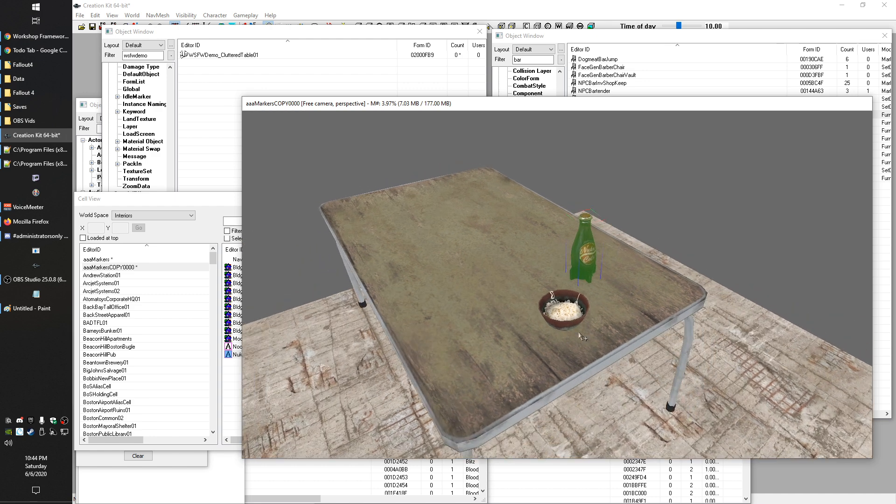
left_click(568, 314)
left_click(600, 243)
key("d")
Step: Show the FormList category in the second object list and filter it by wsfwdemo
left_click(516, 76)
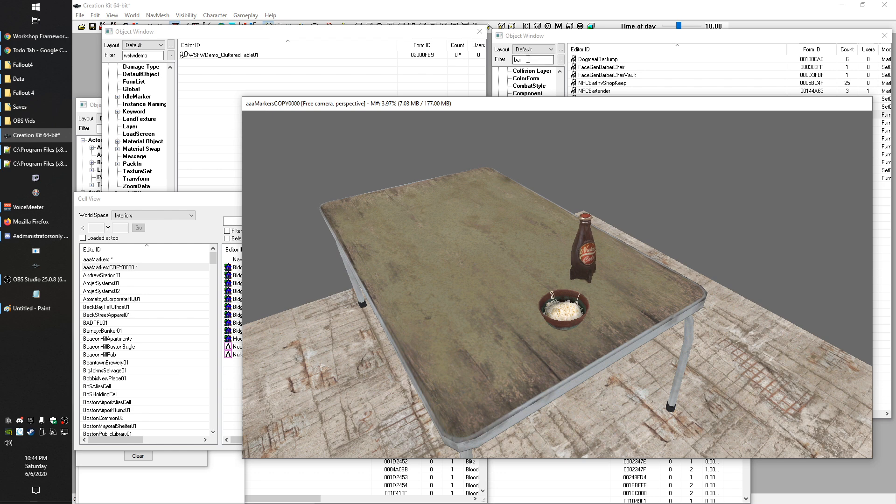
scroll(529, 97, "up", 5)
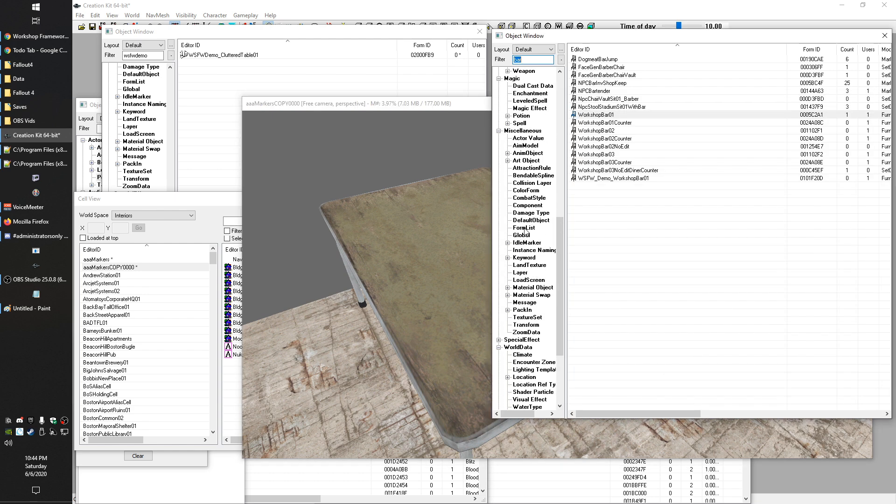
left_click(524, 228)
double_click(532, 59)
type("wsfwdemo")
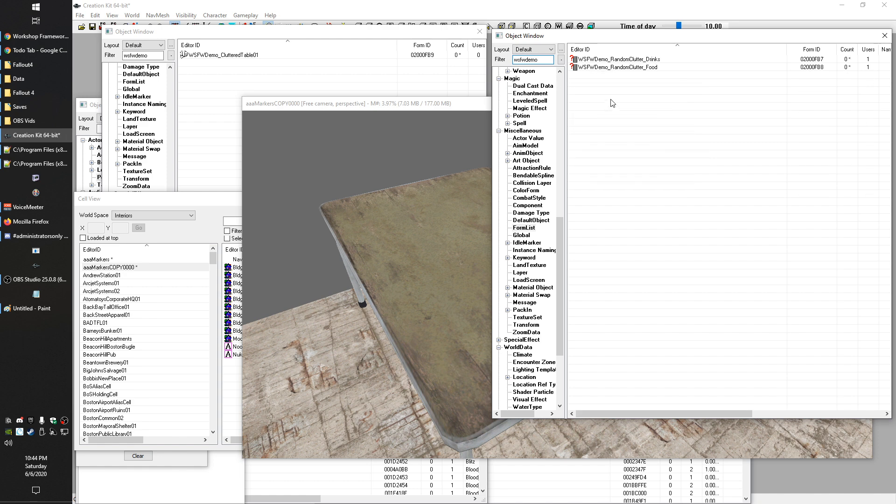
Step: Open the WSFWDemo_RandomClutter_Drinks and WSFWDemo_RandomClutter_Food form lists side by side
double_click(640, 60)
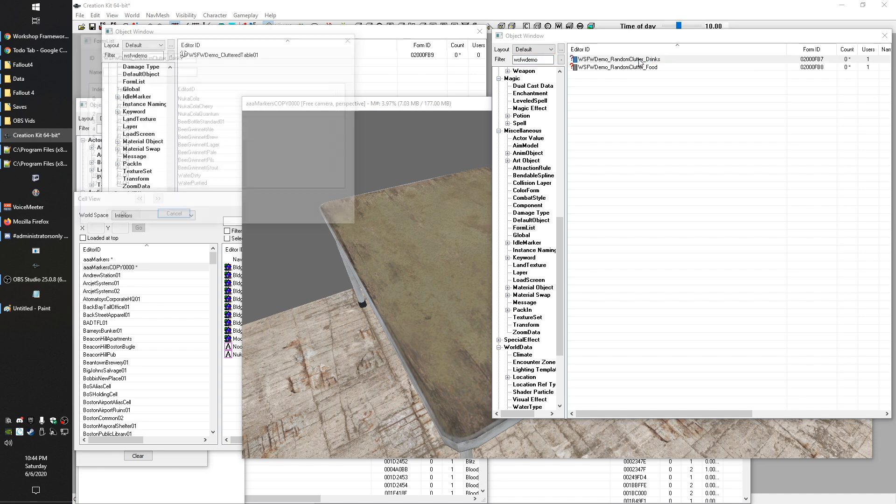
double_click(598, 68)
left_click_drag(273, 37, 587, 42)
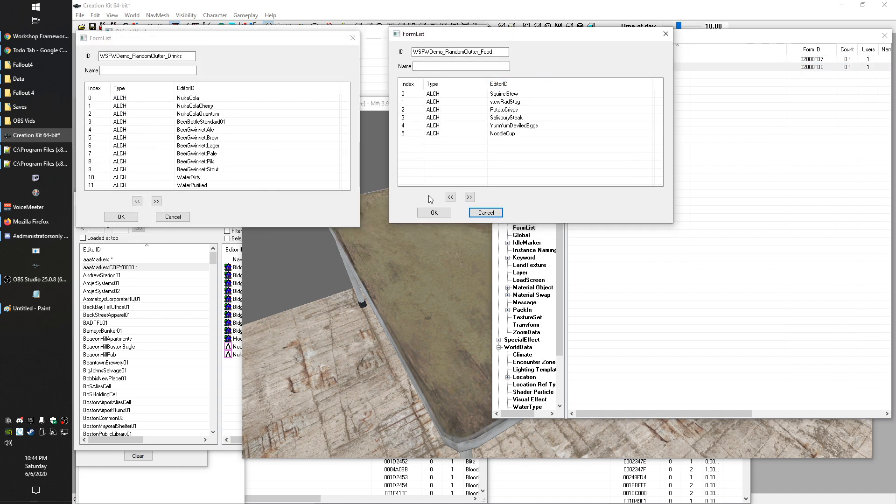
Step: Compare the bottle and bowl on the table with the drinks and food form lists, and close both lists
left_click(363, 181)
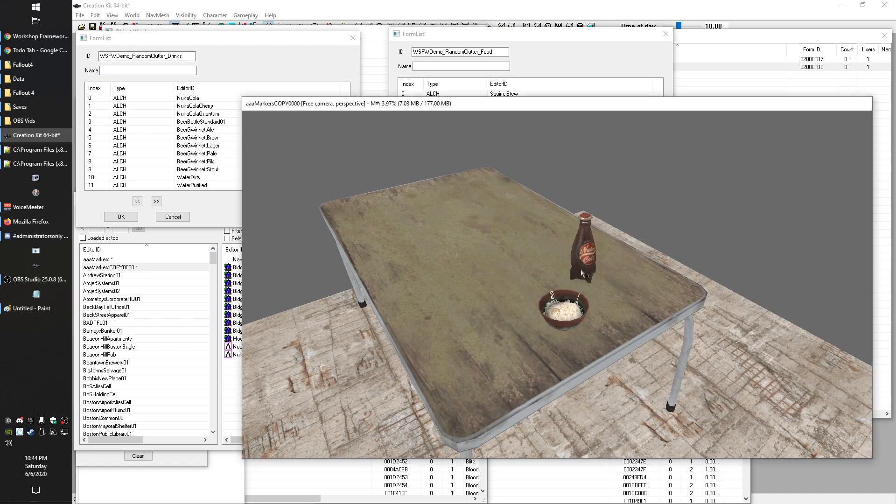
scroll(589, 307, "up", 3)
left_click(275, 90)
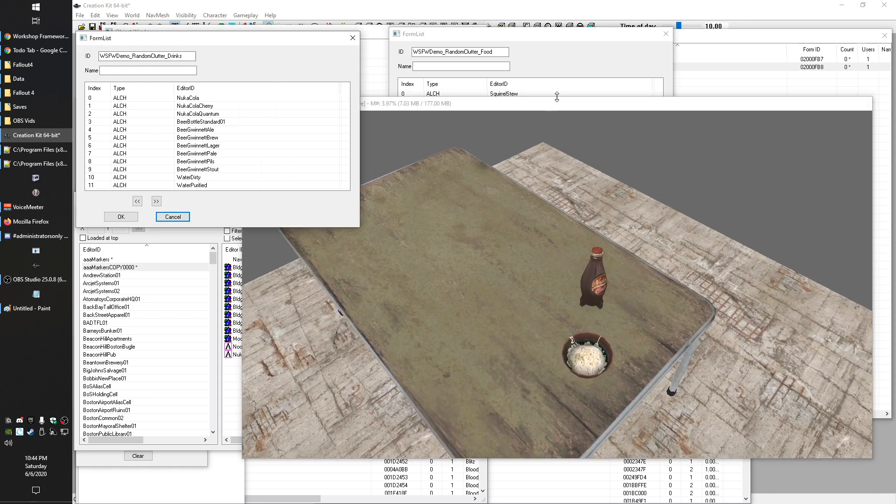
left_click(561, 59)
left_click(120, 216)
left_click(434, 212)
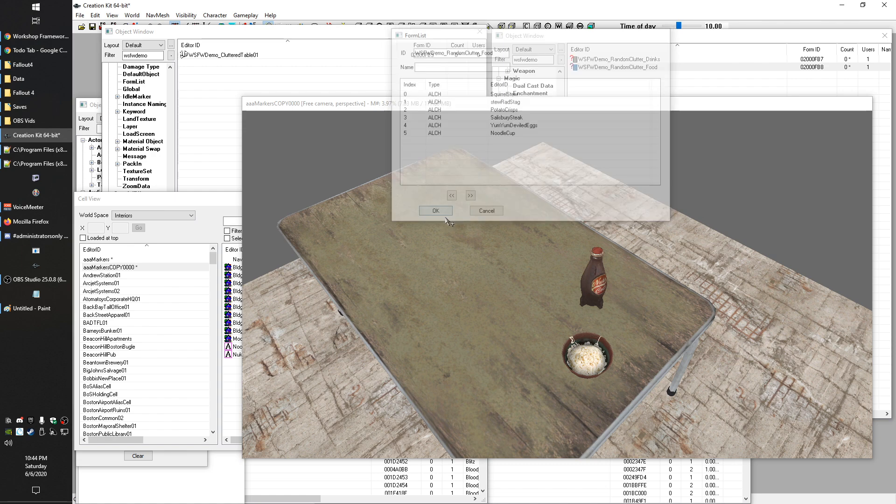
Step: Examine the whole table with its clutter from farther away and select the table
scroll(665, 247, "down", 5)
middle_click_drag(645, 279, 593, 181, "shift")
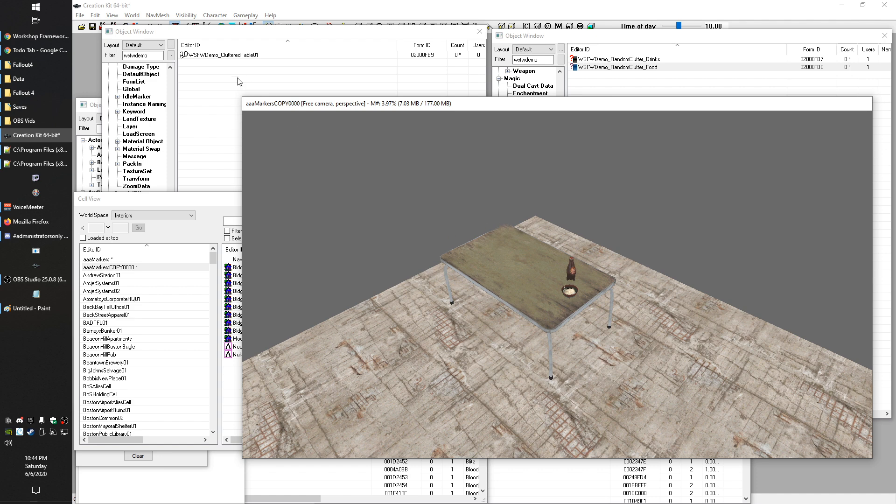
left_click(217, 92)
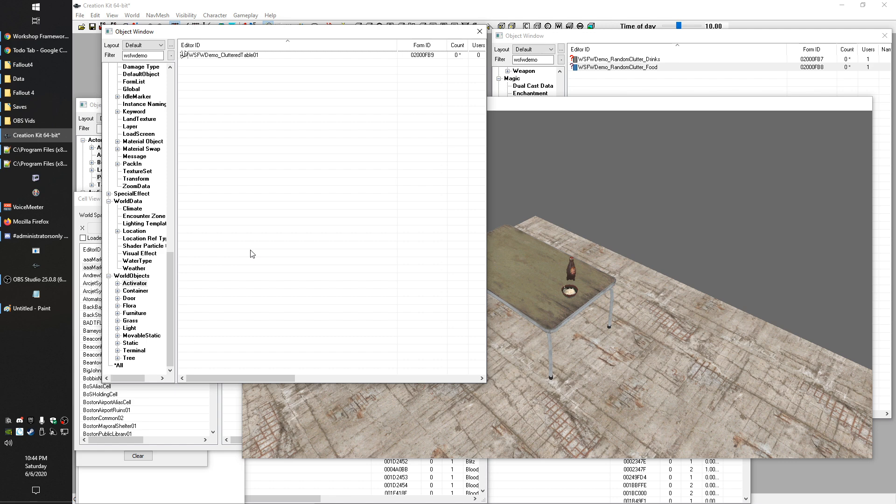
left_click(754, 184)
left_click(475, 261)
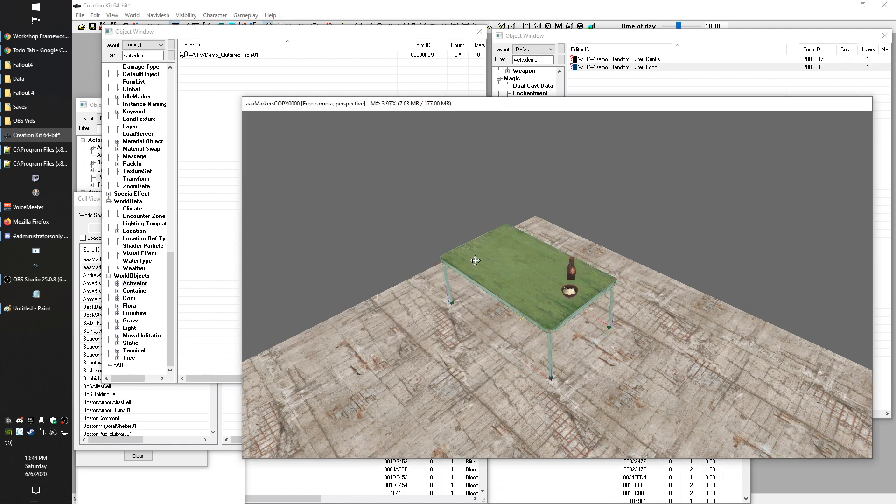
left_click(384, 214)
left_click(458, 263)
Step: Open the WSFWDemo_ClutteredTable01 activator and review its BlockPlayerActivation keyword
left_click(218, 55)
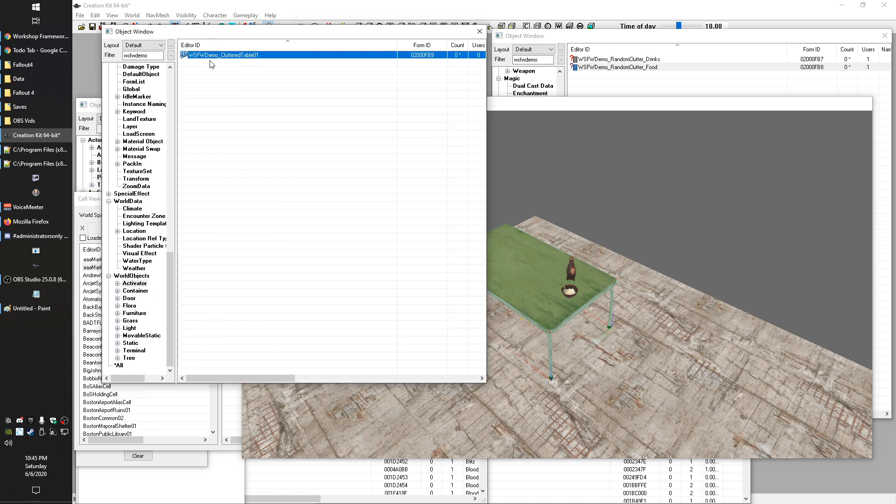
double_click(216, 56)
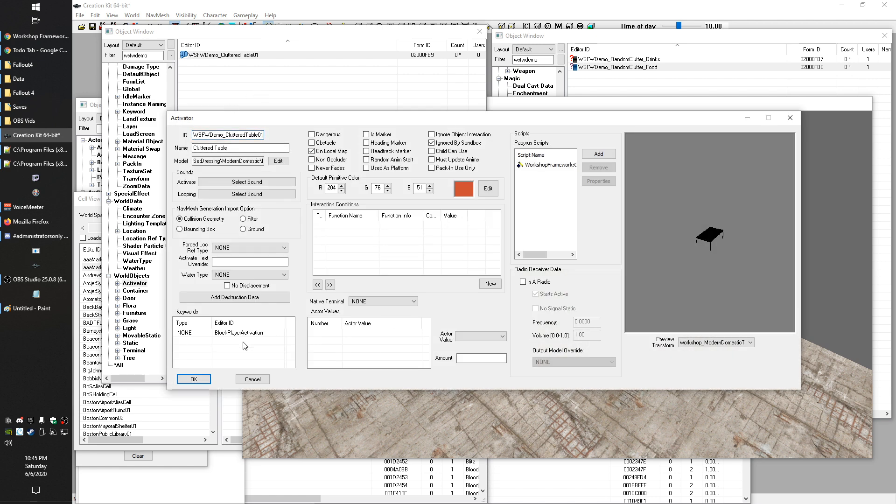
left_click(233, 334)
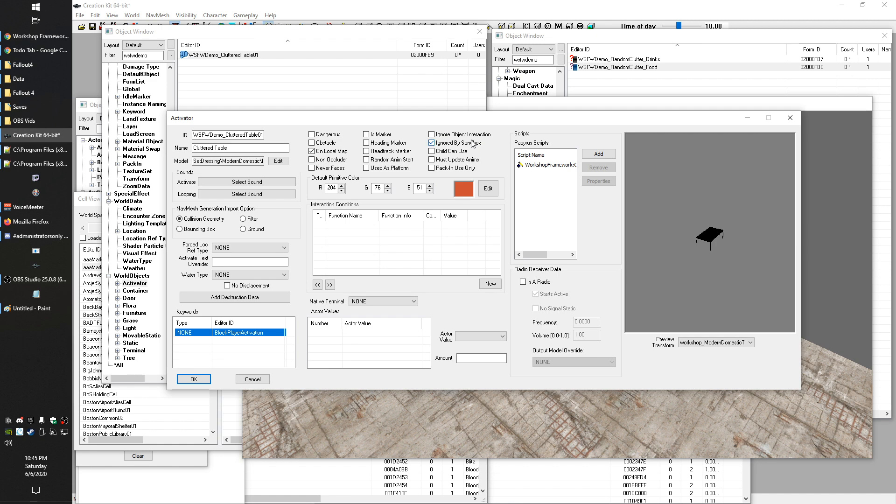
left_click(253, 350)
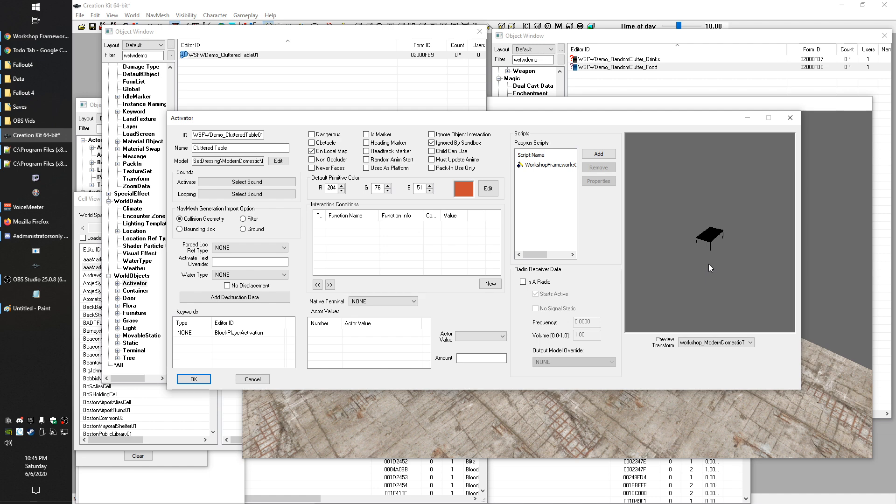
Step: Review the cluttered table activator's ID and name by highlighting each of them
left_click_drag(193, 135, 265, 139)
left_click(259, 134)
double_click(258, 135)
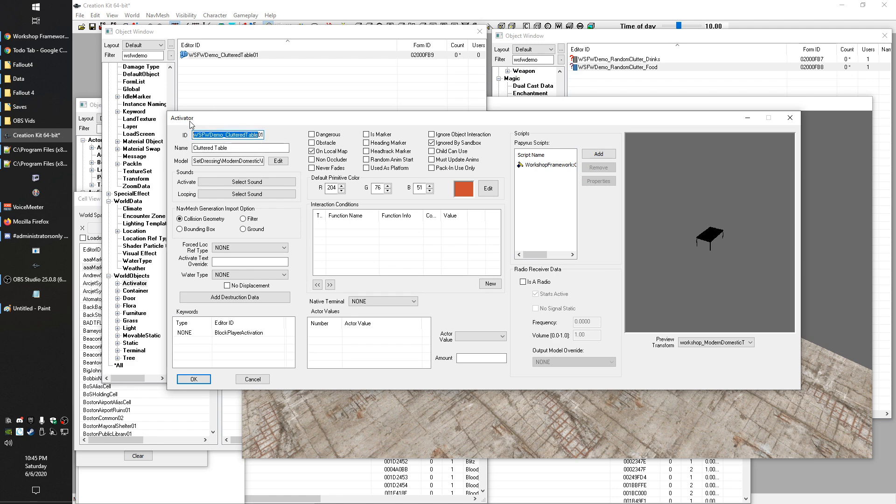
left_click(242, 148)
left_click_drag(242, 150, 141, 155)
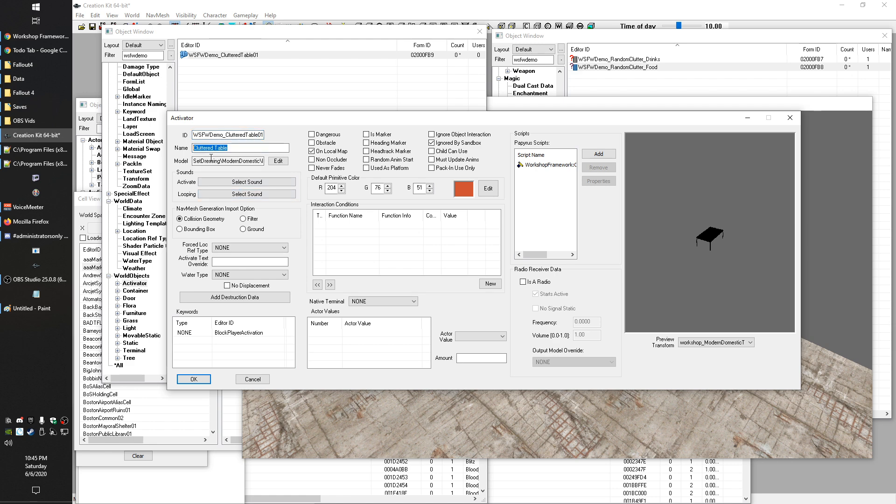
Step: Open the placed table's reference and its base static ModernDomesticTableLrg01, keeping the cluttered table activator open for comparison
left_click_drag(300, 117, 277, 69)
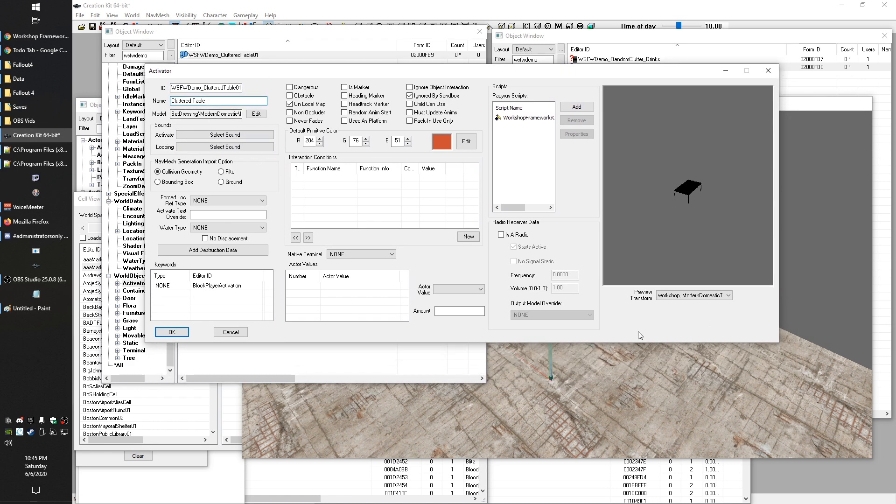
left_click(802, 278)
double_click(500, 279)
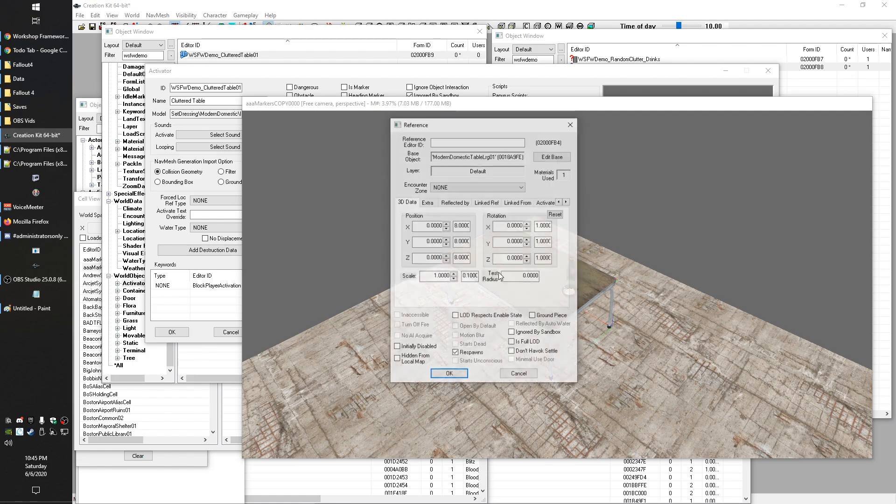
left_click_drag(467, 126, 657, 26)
left_click(749, 60)
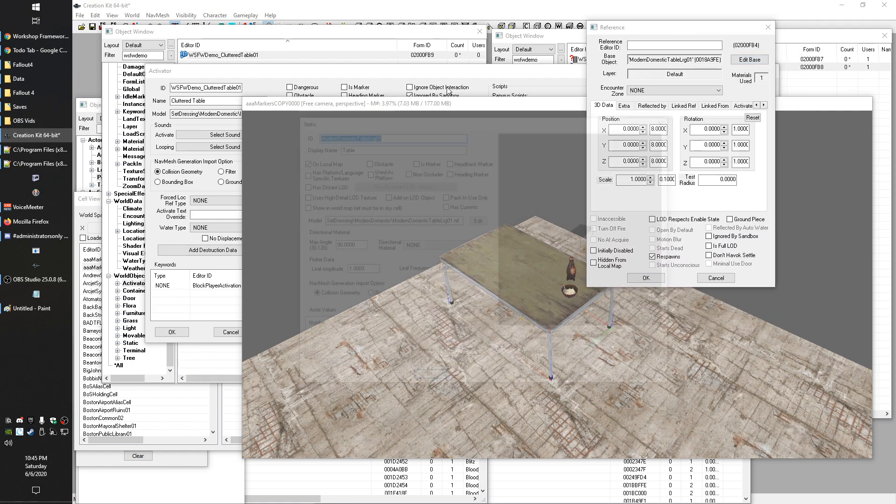
left_click_drag(458, 117, 648, 9)
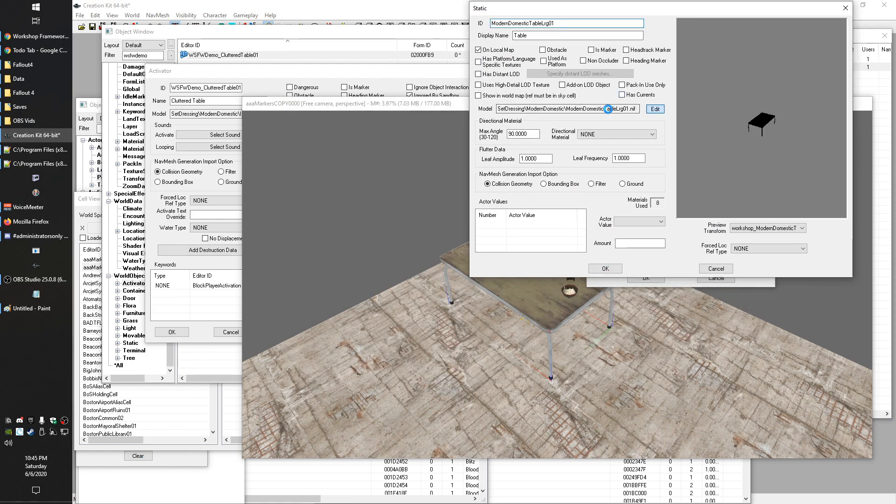
Step: Compare the model files of the ModernDomesticTableLrg01 static and the cluttered table activator in their model data
left_click(655, 109)
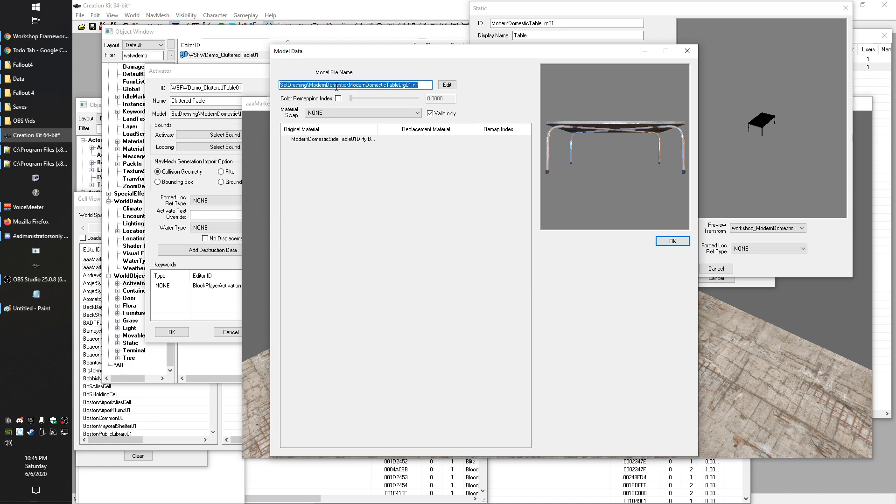
left_click(695, 52)
left_click(364, 100)
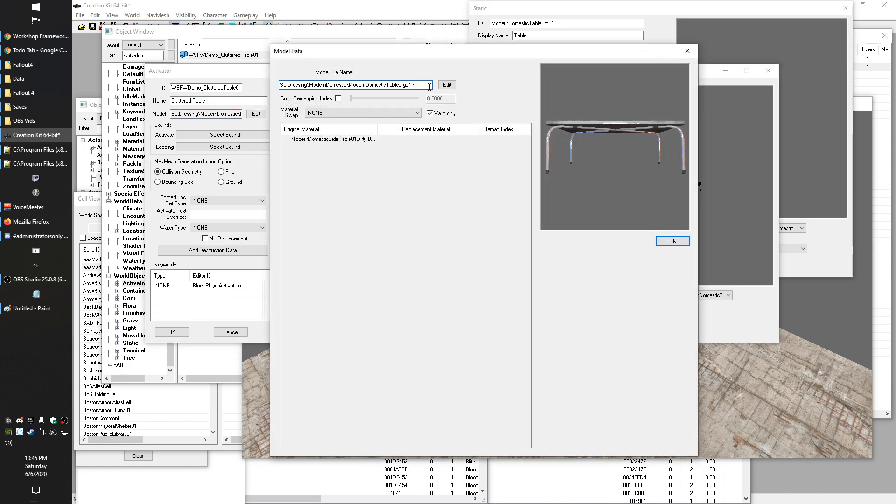
left_click(676, 242)
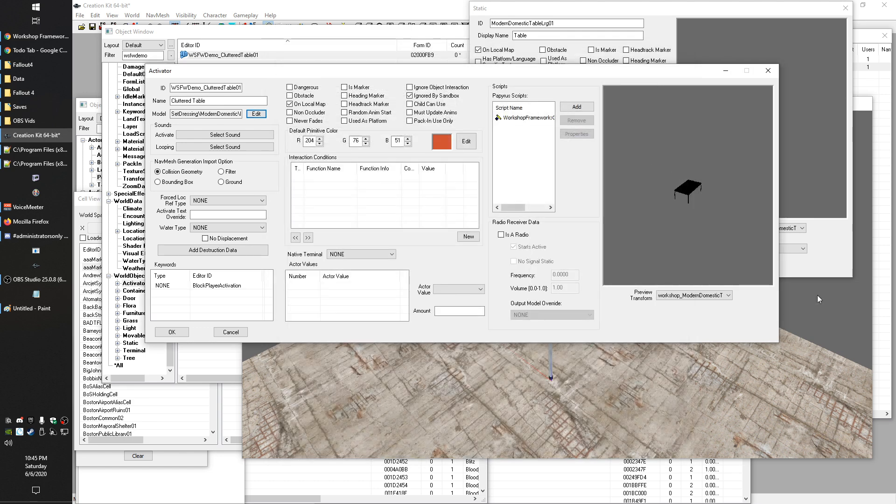
Step: Compare the static table's settings with the cluttered table activator's, and accept and close the activator
left_click(842, 227)
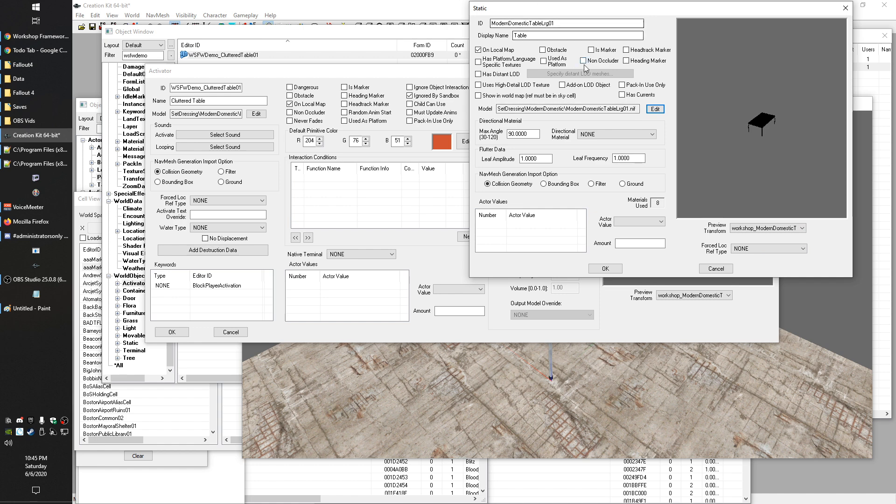
left_click(680, 323)
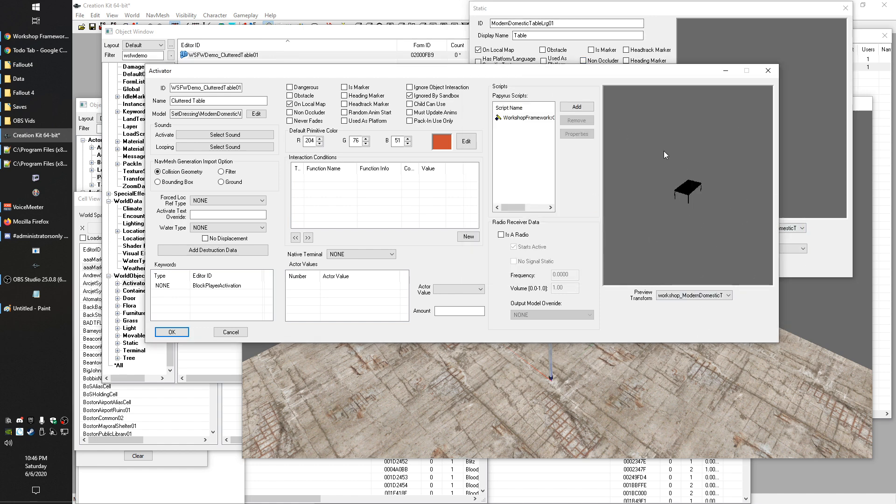
left_click(678, 295)
left_click(715, 292)
left_click_drag(666, 76, 626, 48)
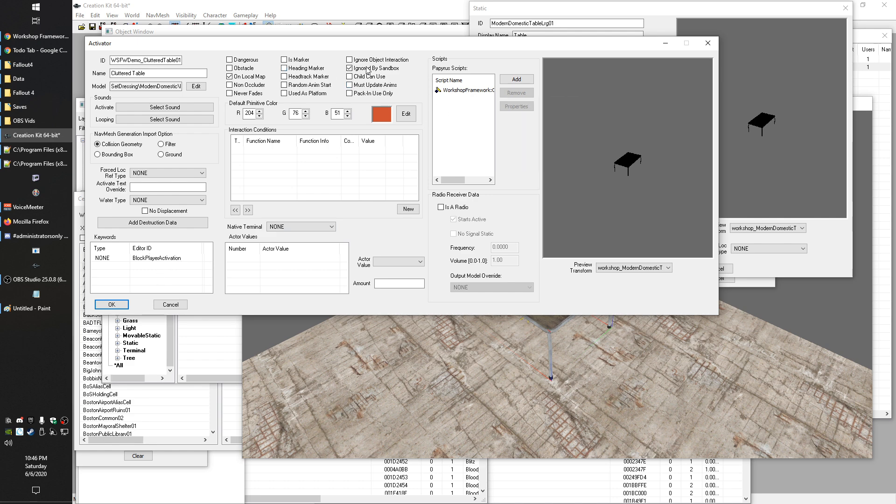
left_click(112, 304)
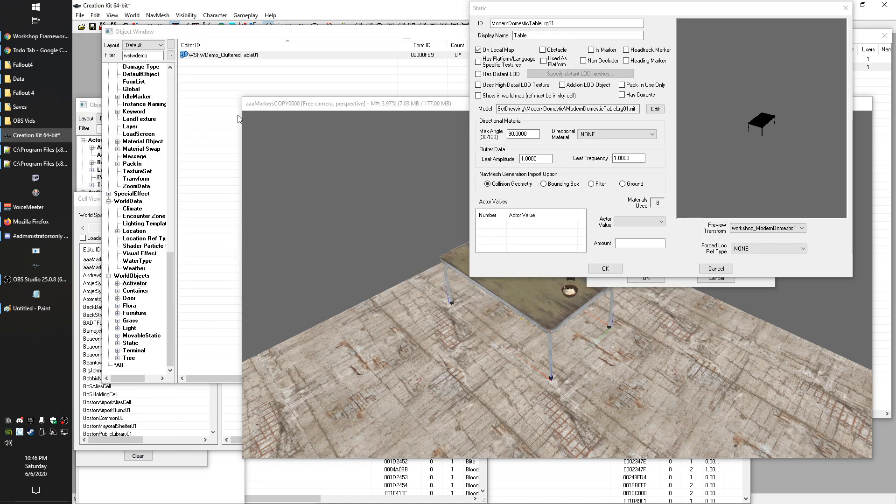
Step: Reopen the WSFWDemo_ClutteredTable01 activator, select its attached WorkshopFramework script, and open the Papyrus Manager
left_click(238, 65)
double_click(234, 56)
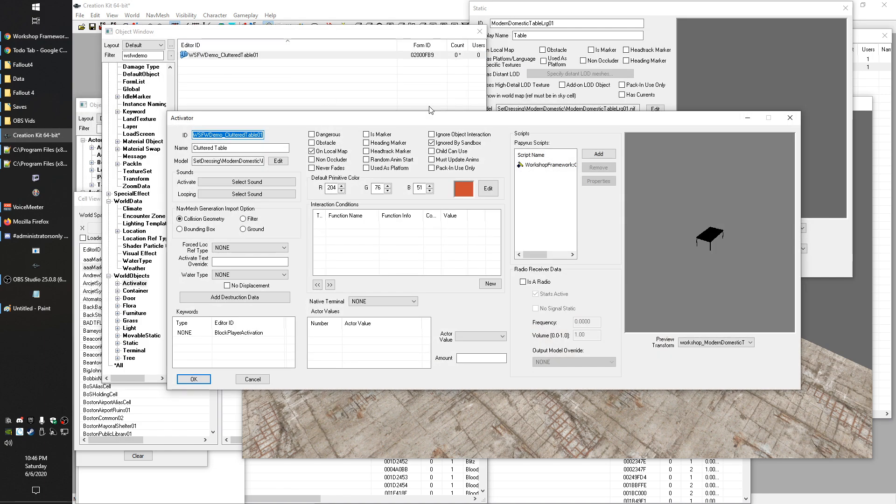
left_click(547, 165)
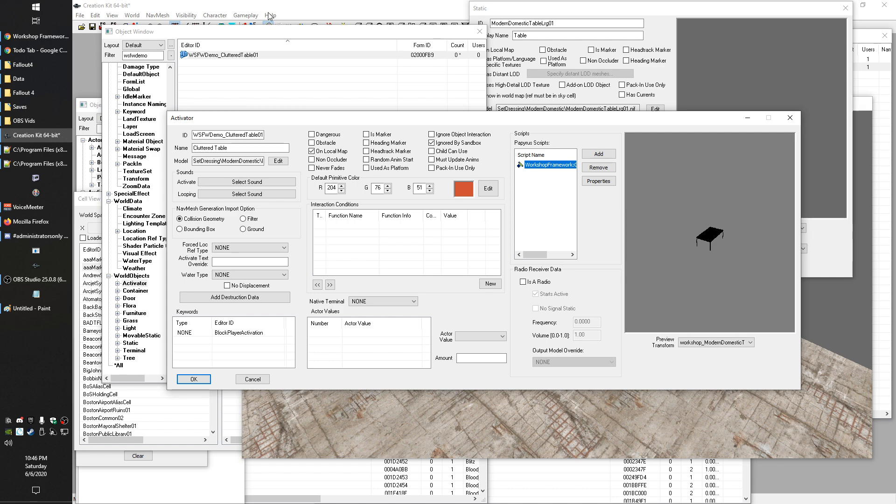
left_click(248, 14)
left_click(269, 40)
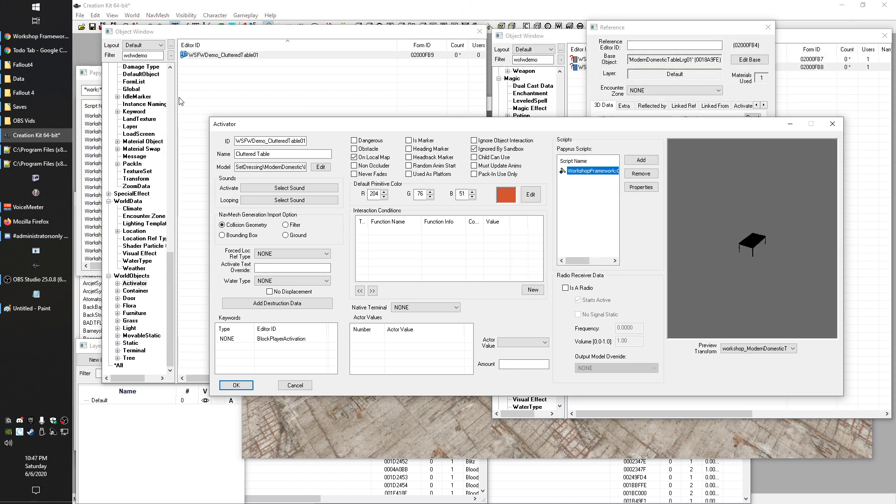
Step: Search the Papyrus Manager for "clutteredItem" and select the script WorkshopFramework:ObjectRefs:ClutteredItem
left_click_drag(481, 126, 483, 135)
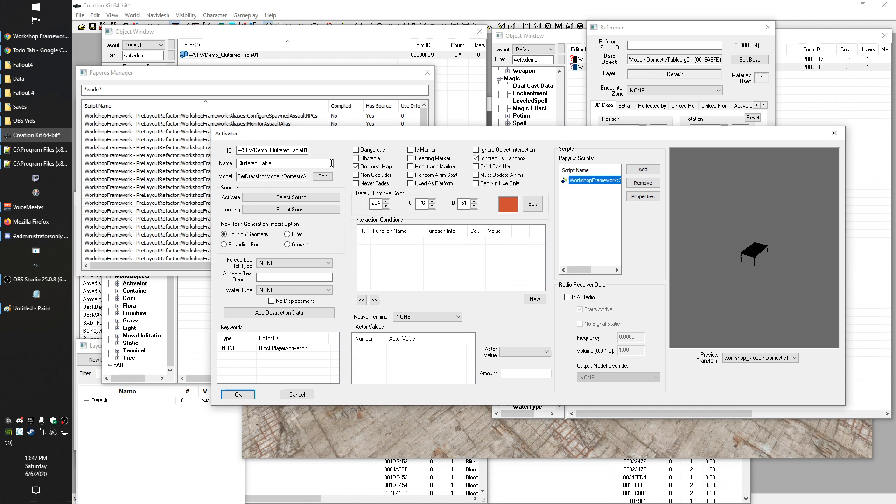
left_click(172, 91)
double_click(172, 90)
type("clutteredite")
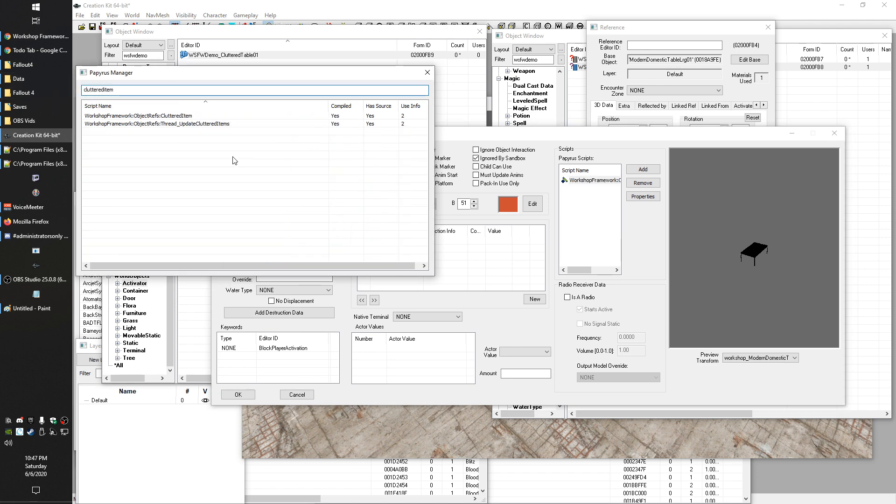
left_click(170, 116)
left_click(170, 117)
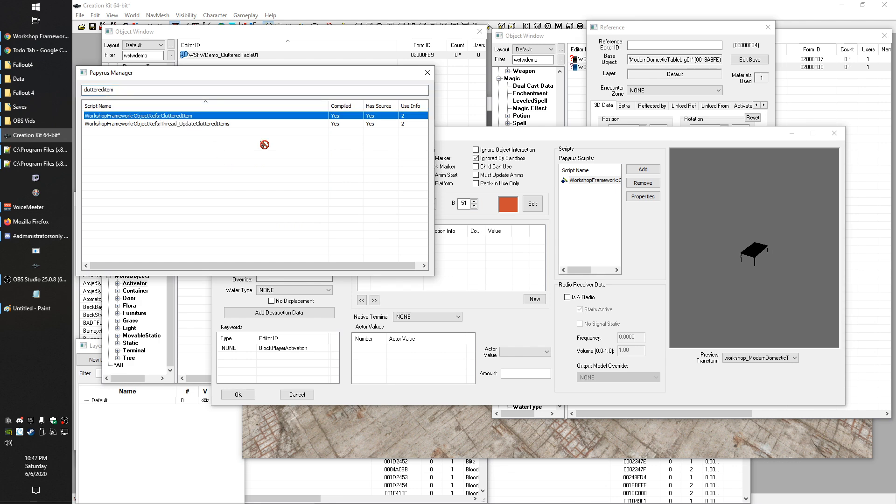
Step: View the scripts offered for adding to the activator, and close that list and the Papyrus Manager
left_click(644, 170)
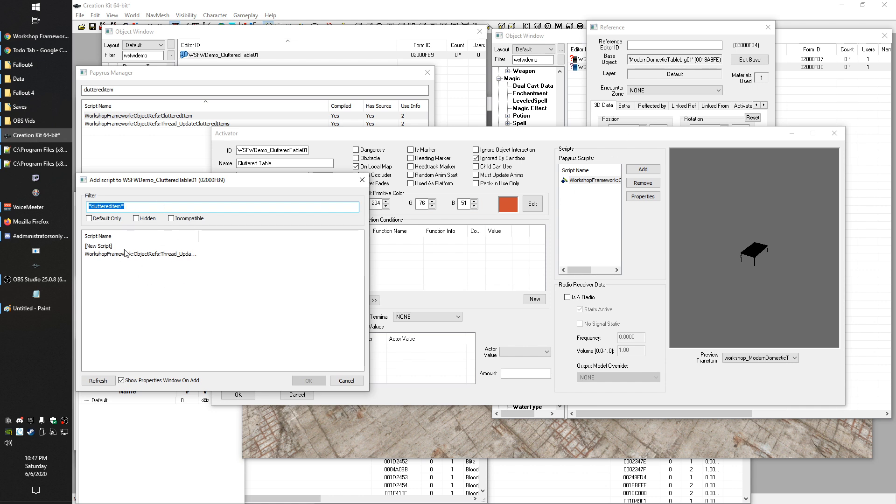
left_click(362, 179)
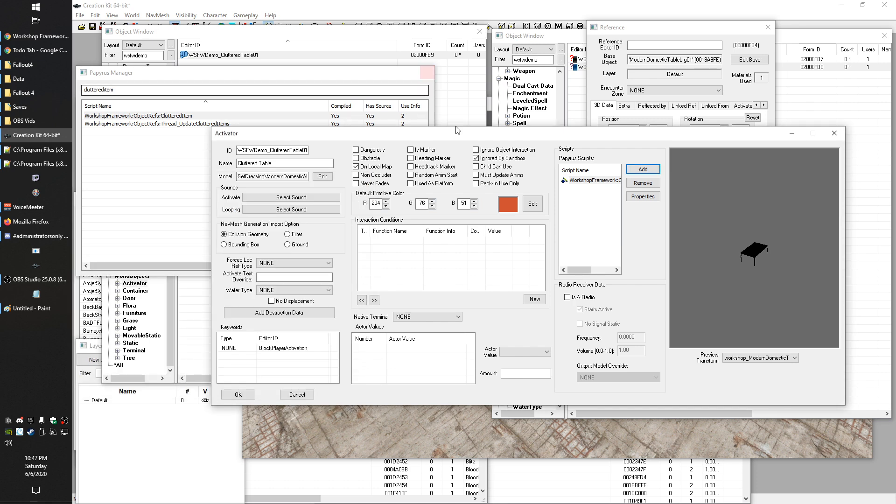
left_click(427, 72)
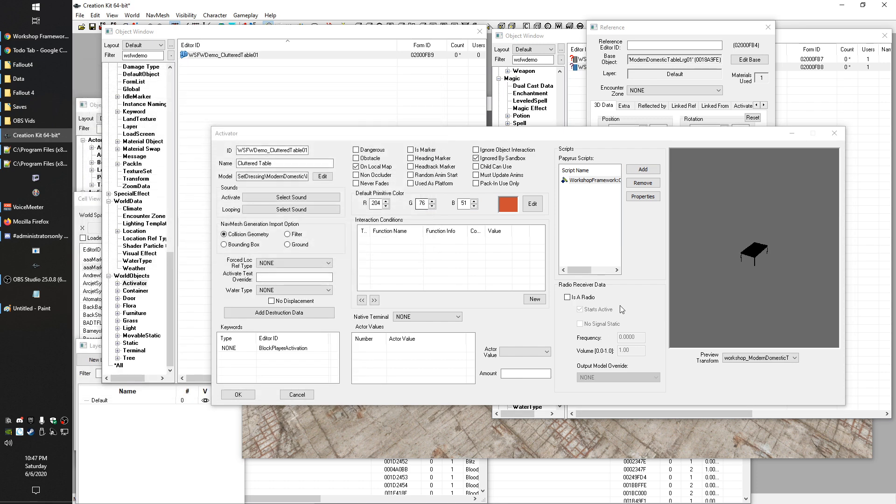
Step: Open the attached ClutteredItem script's properties and read the description of bChangeOccasionally
double_click(589, 181)
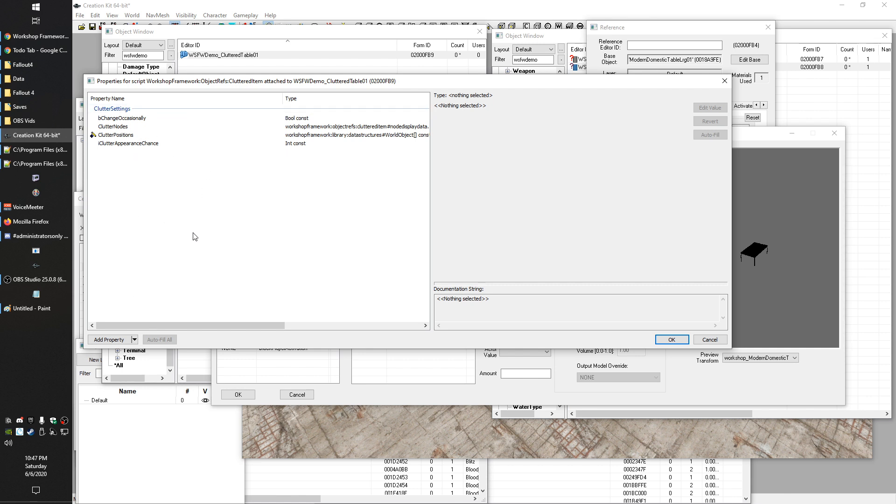
mouse_move(154, 127)
mouse_move(126, 121)
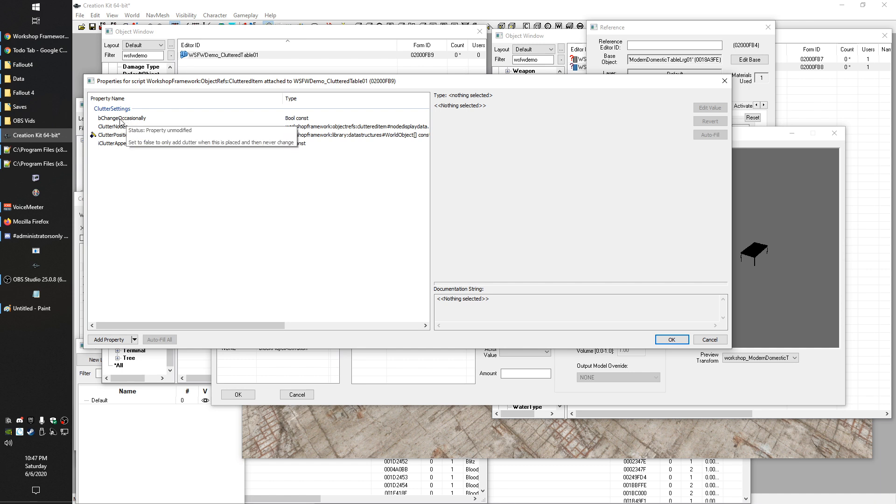
left_click(117, 119)
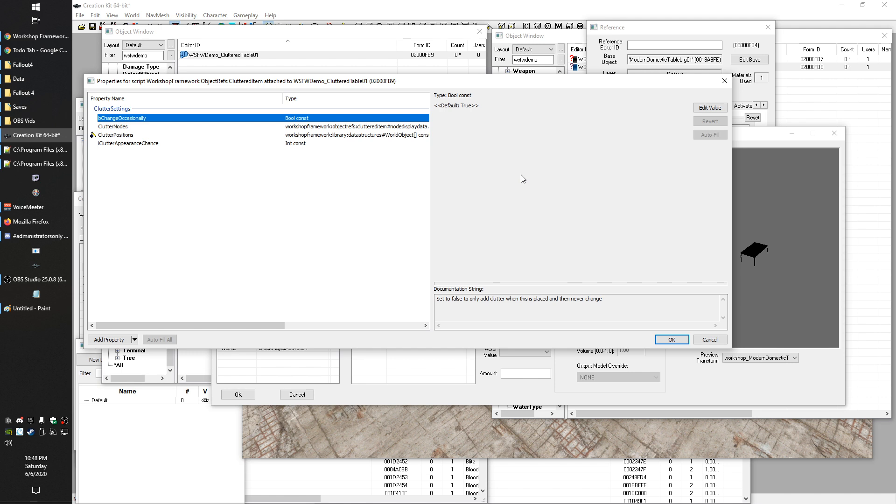
left_click(162, 175)
left_click(127, 120)
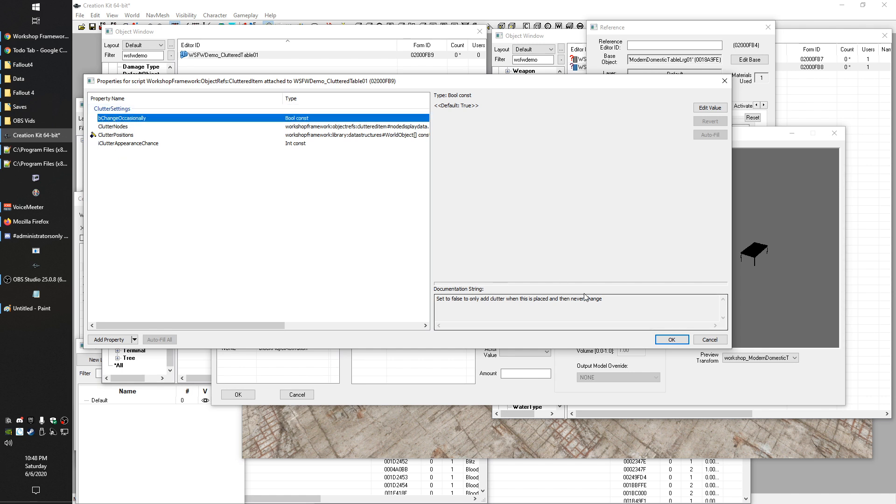
Step: Review the default values and descriptions of iClutterAppearanceChance and bChangeOccasionally
left_click(127, 143)
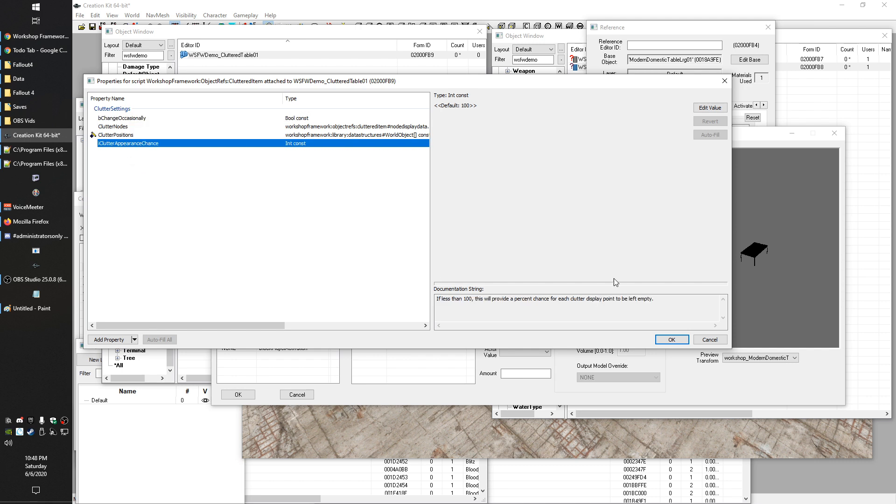
left_click(120, 118)
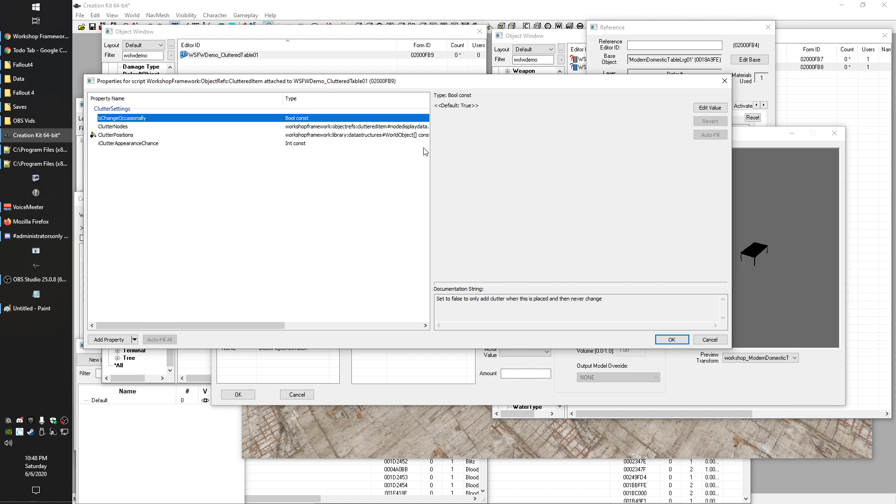
left_click(187, 161)
left_click(144, 145)
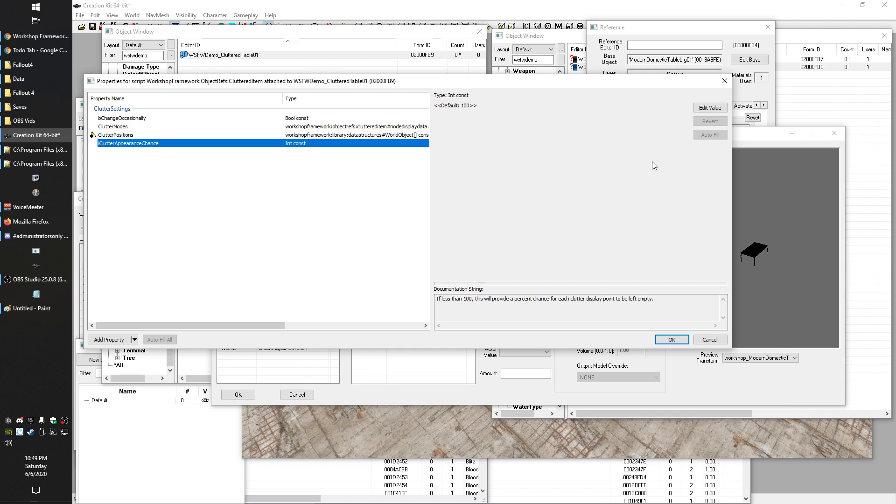
Step: Select the bowl and bottle on the table in the 3D view, and return to the iClutterAppearanceChance property
left_click_drag(663, 31, 743, 12)
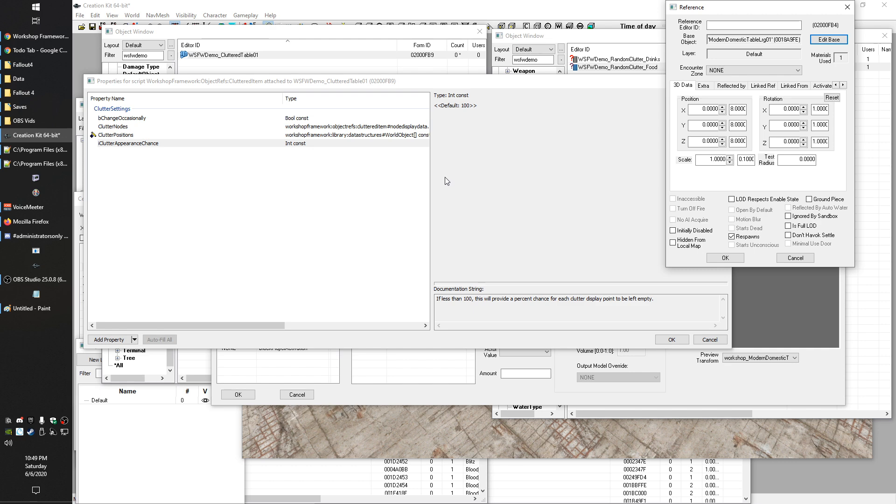
left_click(470, 455)
left_click(569, 294)
left_click(569, 274)
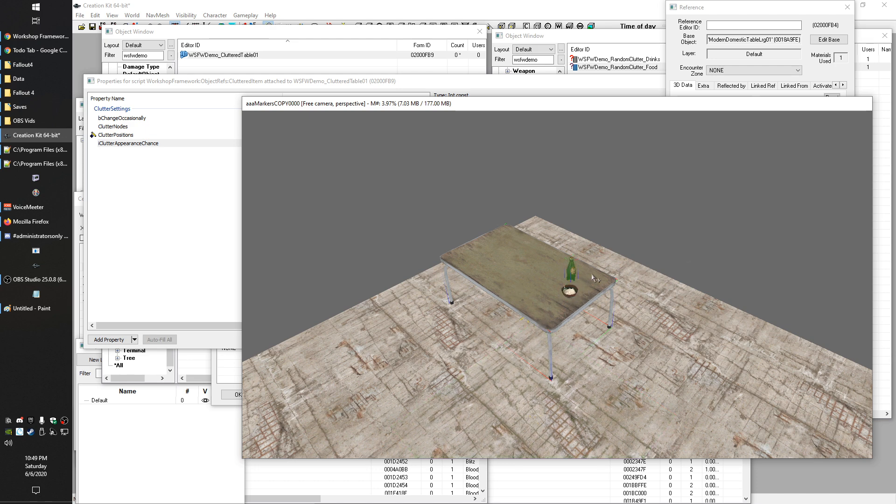
left_click(195, 236)
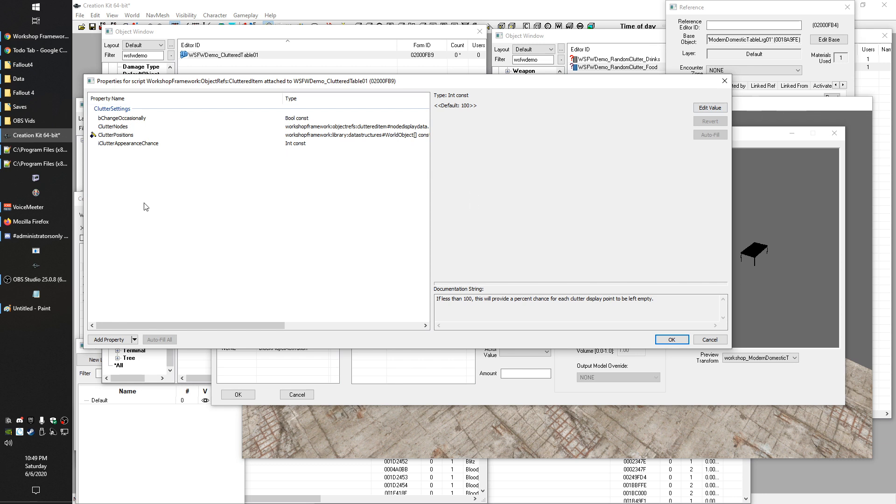
left_click(138, 143)
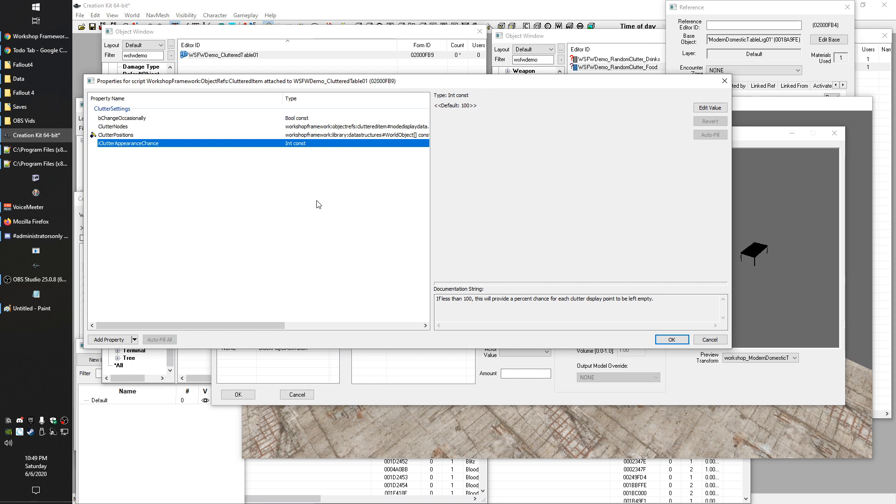
Step: Close the table's reference window and open the first ClutterPositions entry to show its WorldObject variables
left_click(127, 136)
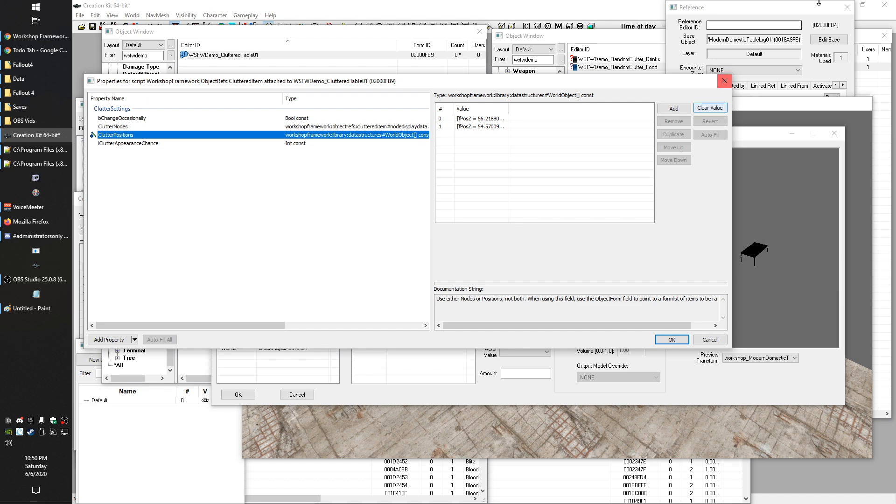
left_click(788, 12)
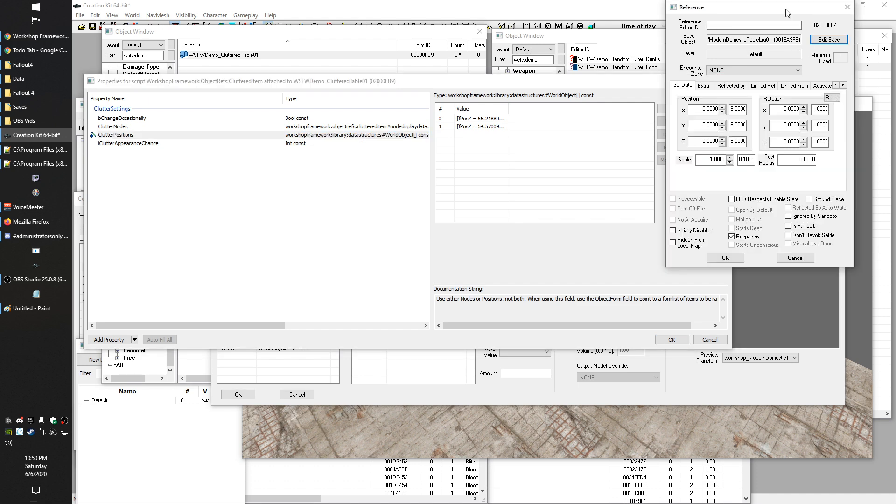
left_click(848, 7)
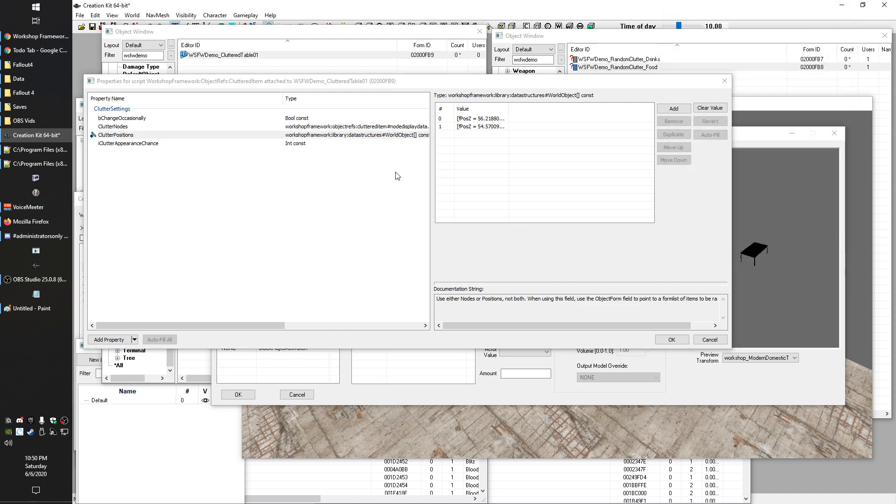
left_click_drag(509, 108, 562, 108)
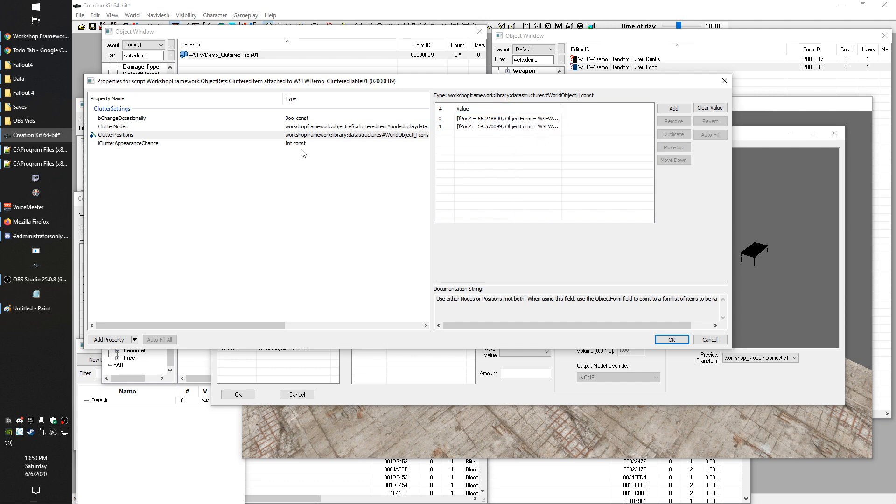
double_click(488, 119)
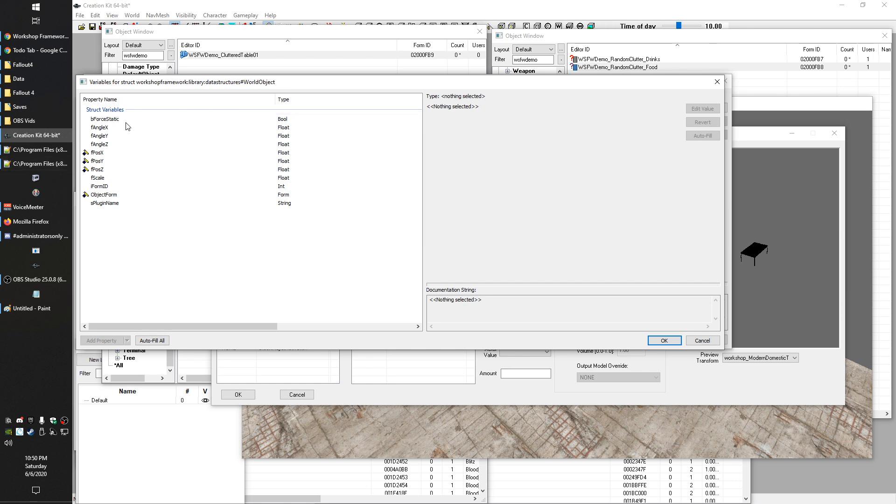
Step: Move the WorldObject variables window aside and select the bowl on the table in the 3D view
mouse_move(692, 79)
left_mouse_down()
mouse_move(715, 129)
mouse_move(682, 90)
mouse_move(686, 70)
left_mouse_up()
left_click_drag(610, 85, 636, 81)
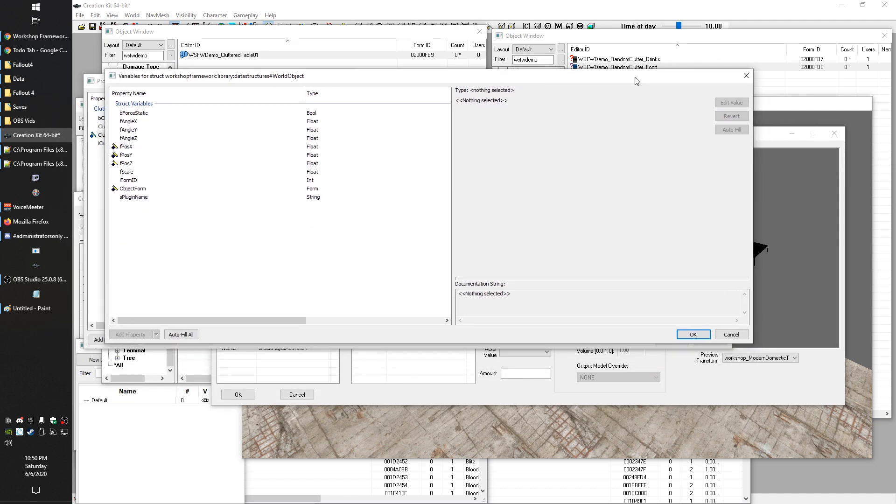
left_click(813, 105)
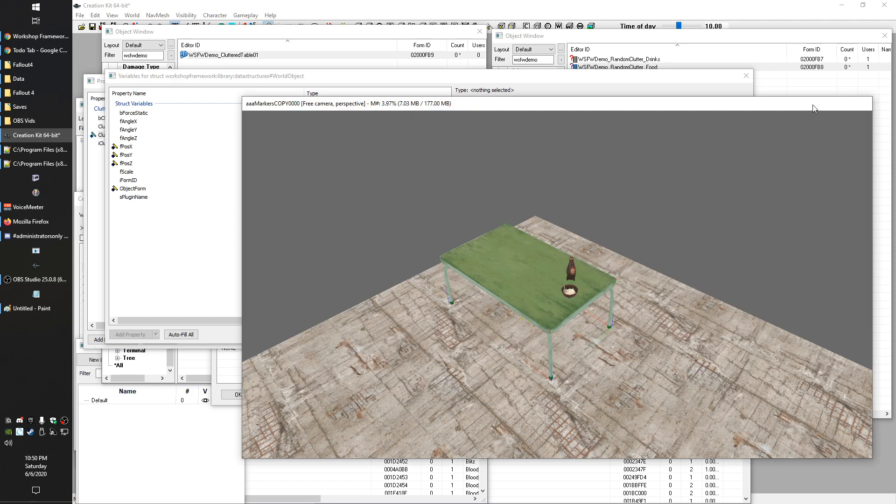
left_click(679, 158)
left_click(571, 296)
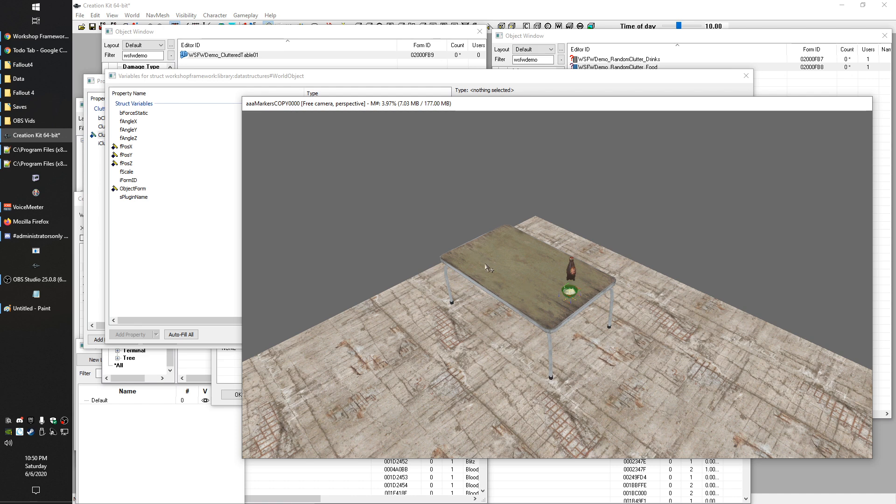
Step: Check the table's position values in its reference data and close the window
left_click(516, 266)
double_click(516, 266)
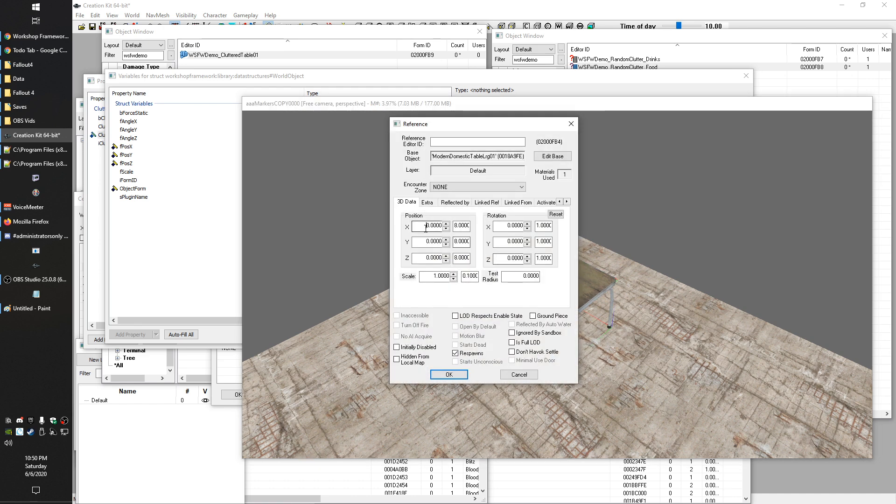
double_click(432, 242)
left_click(449, 375)
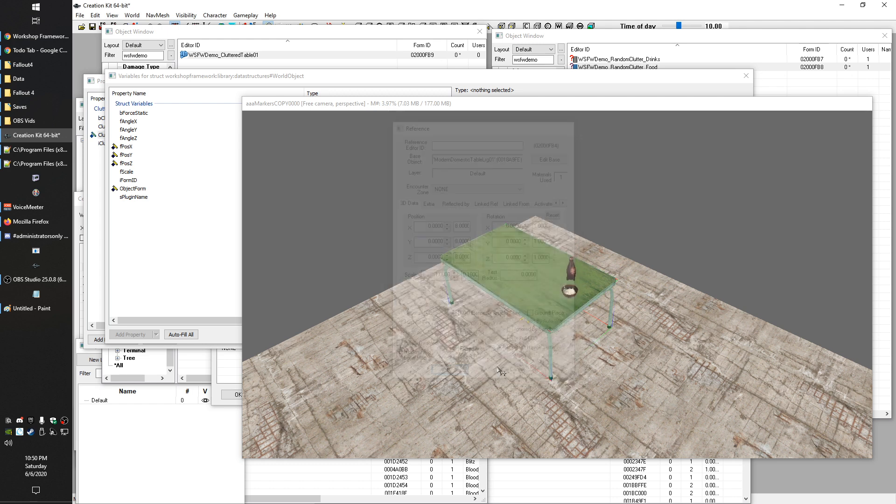
Step: Open the noodle cup's reference data from the 3D view and move the window clear of the table
left_click(569, 293)
double_click(569, 292)
left_click_drag(486, 121, 734, 46)
left_click_drag(665, 150, 703, 149)
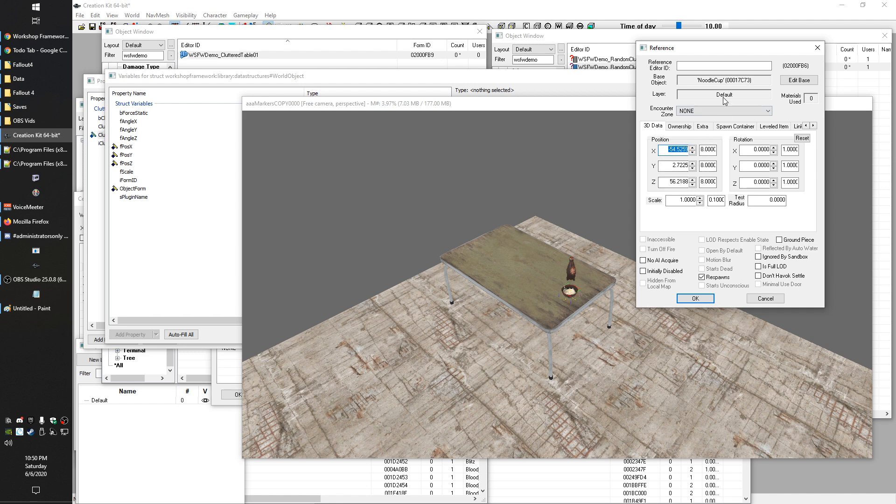
Step: Examine the noodle cup's X, Y and Z position values relative to the table
left_click(674, 150)
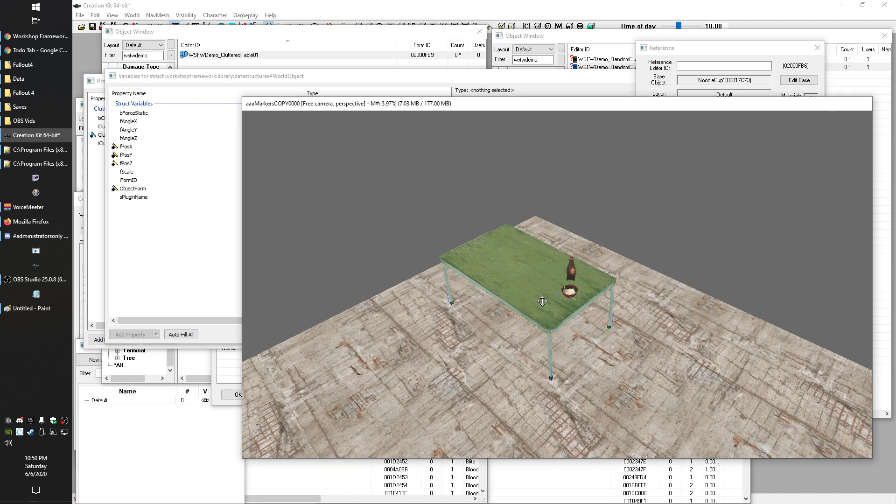
left_click(693, 75)
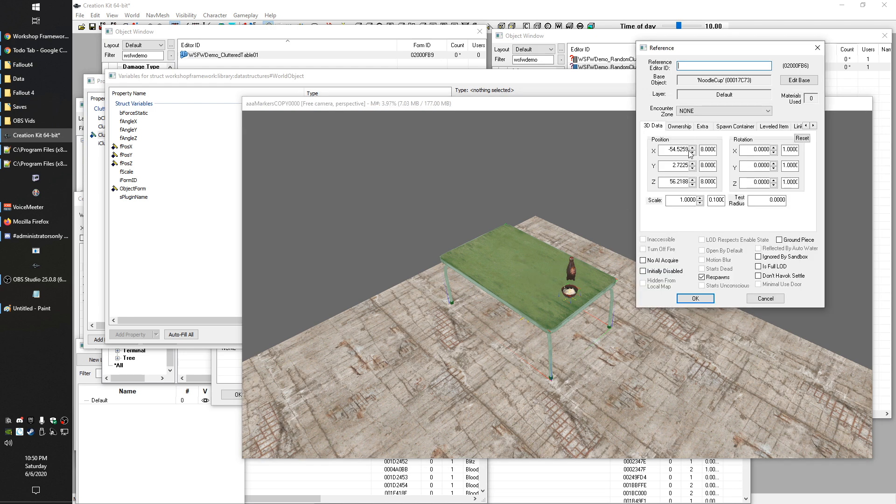
double_click(683, 164)
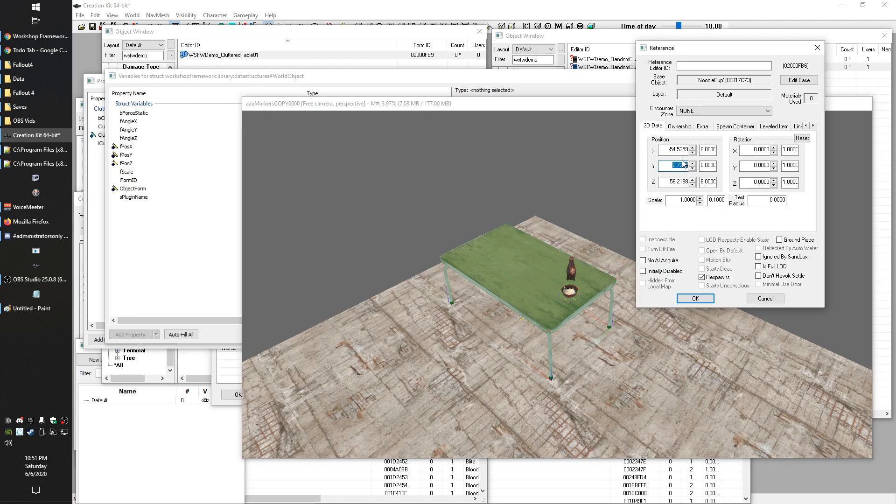
double_click(686, 183)
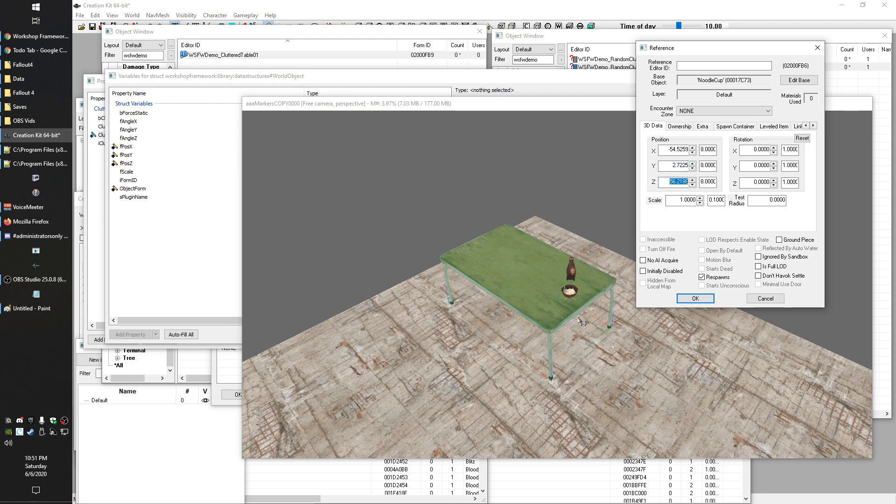
left_click(679, 149)
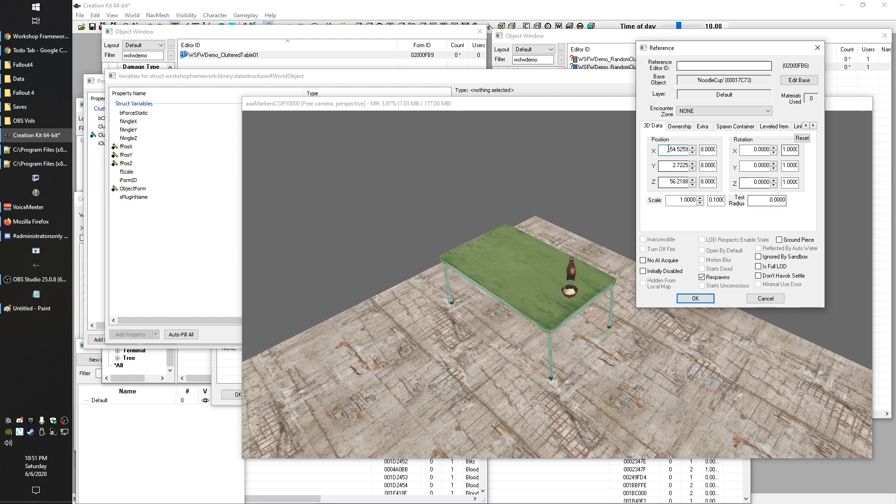
double_click(669, 150)
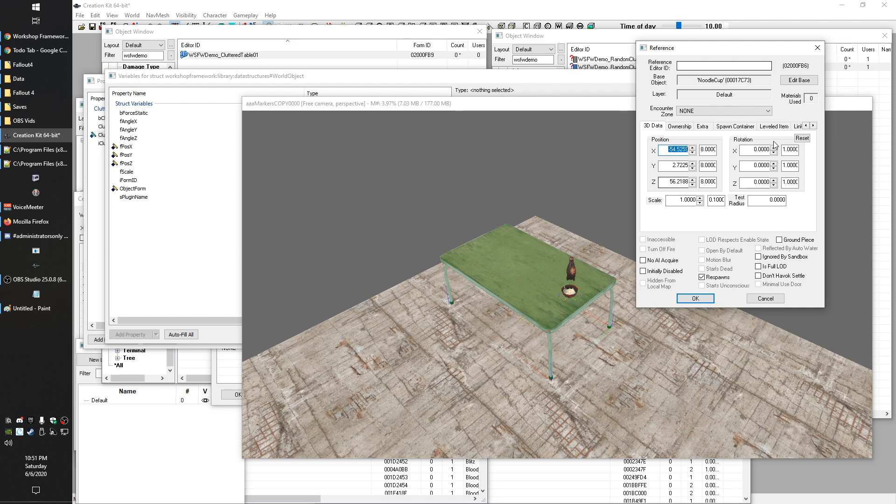
left_click(666, 148)
double_click(667, 147)
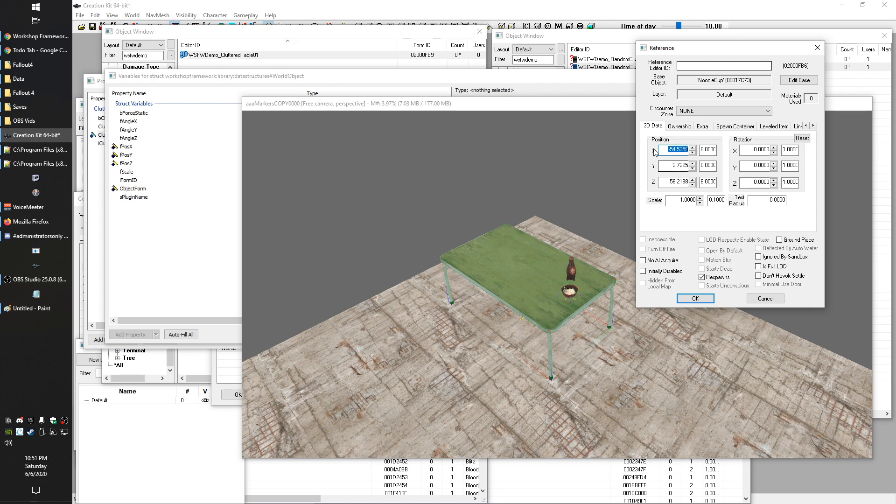
Step: Compare the struct's fPosX and fPosZ variables with the noodle cup's reference position
left_click(136, 146)
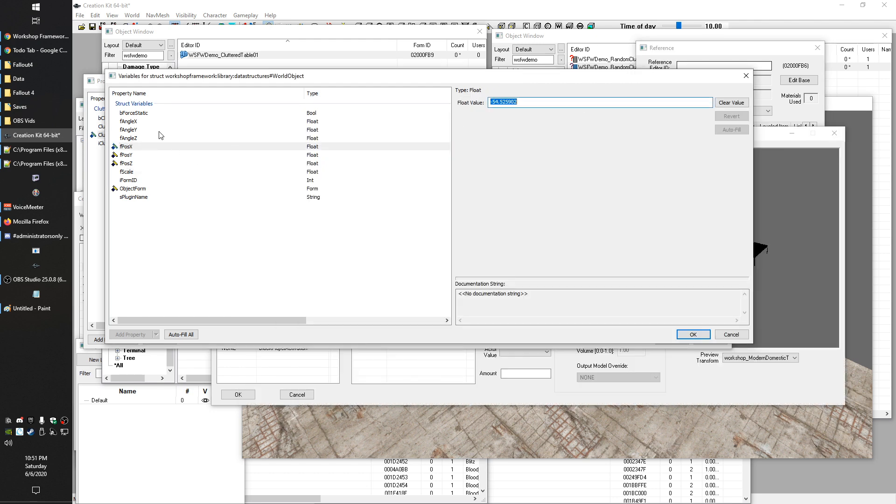
left_click(127, 164)
left_click(701, 46)
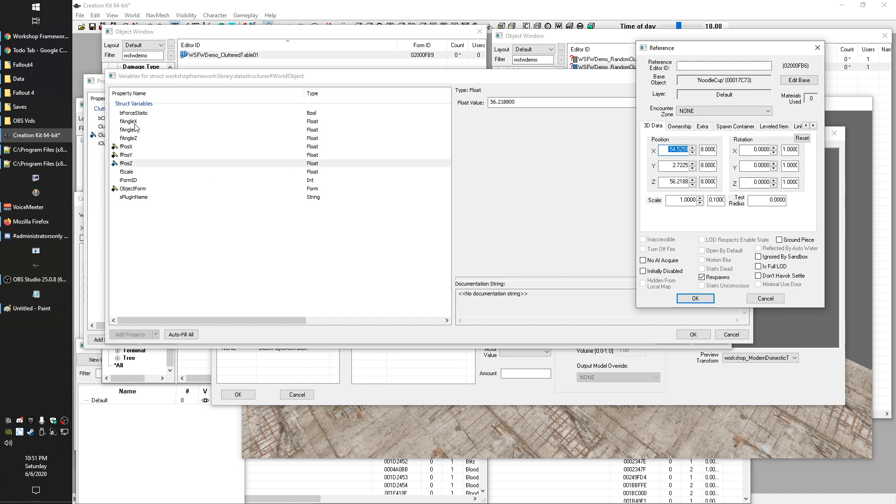
Step: Compare the fAngleX, fAngleY and fAngleZ variables with the noodle cup's rotation values
left_click(134, 122)
left_click(136, 130)
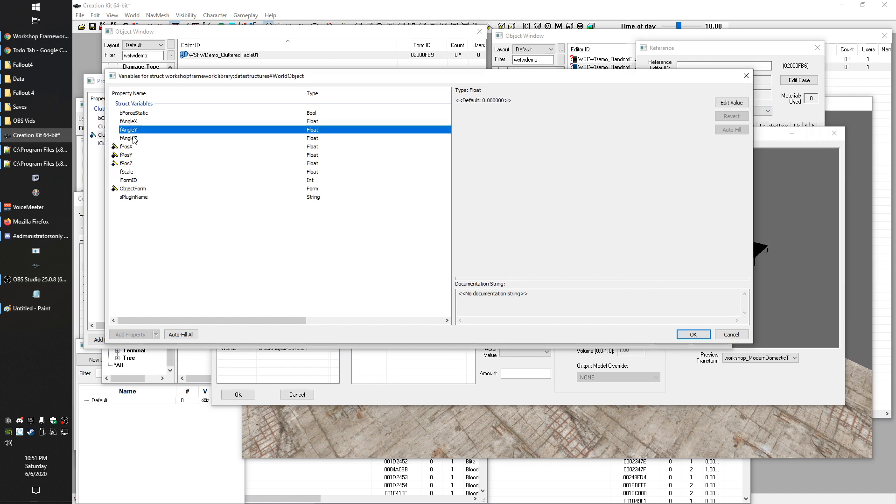
left_click(140, 139)
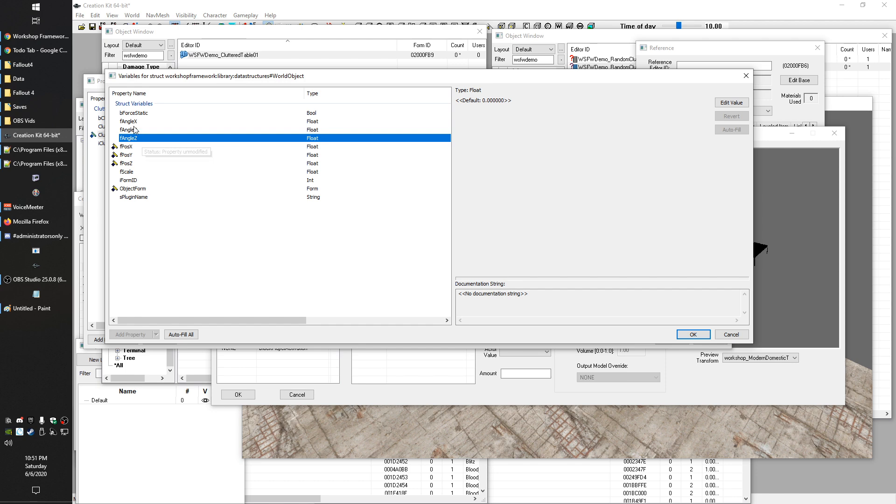
left_click(779, 121)
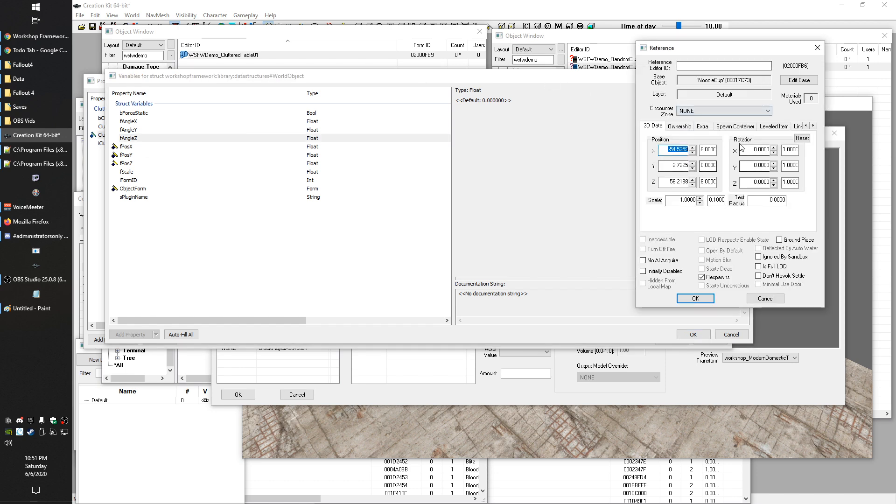
left_click(131, 121)
left_click(132, 132)
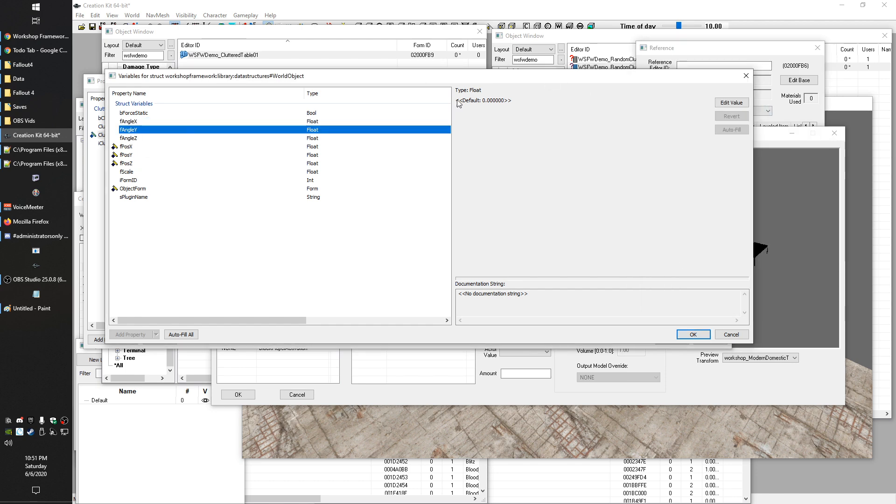
left_click(137, 139)
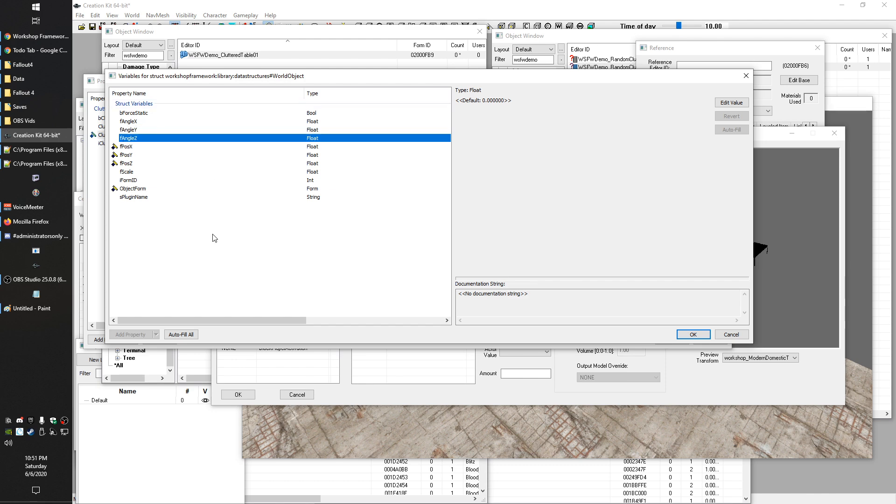
Step: Compare the fScale variable with the scale in the noodle cup's reference data
left_click(311, 173)
left_click(741, 48)
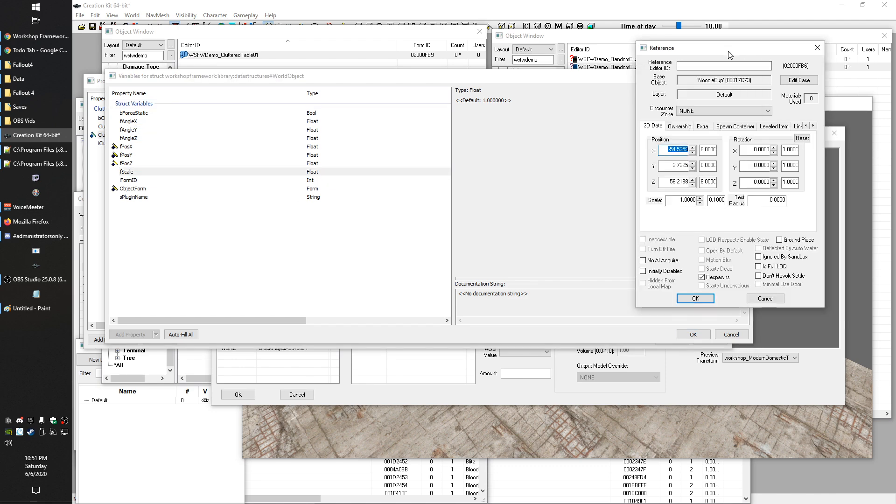
double_click(682, 200)
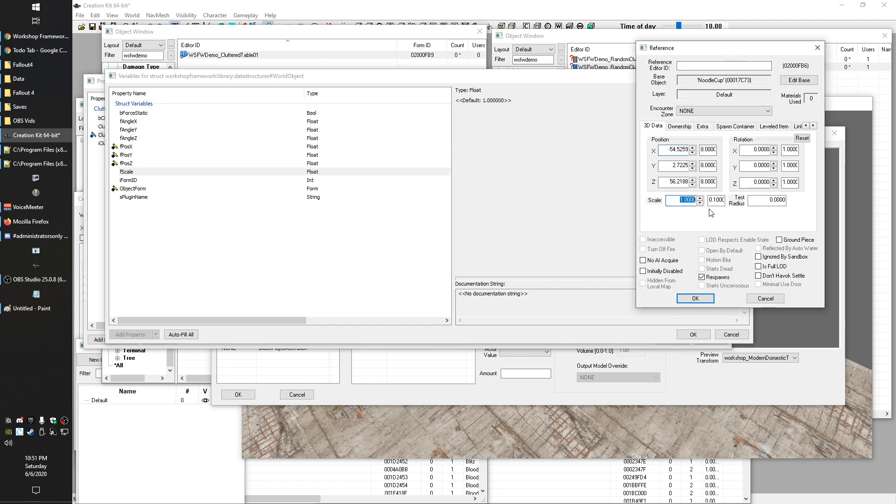
left_click(127, 172)
left_click(185, 278)
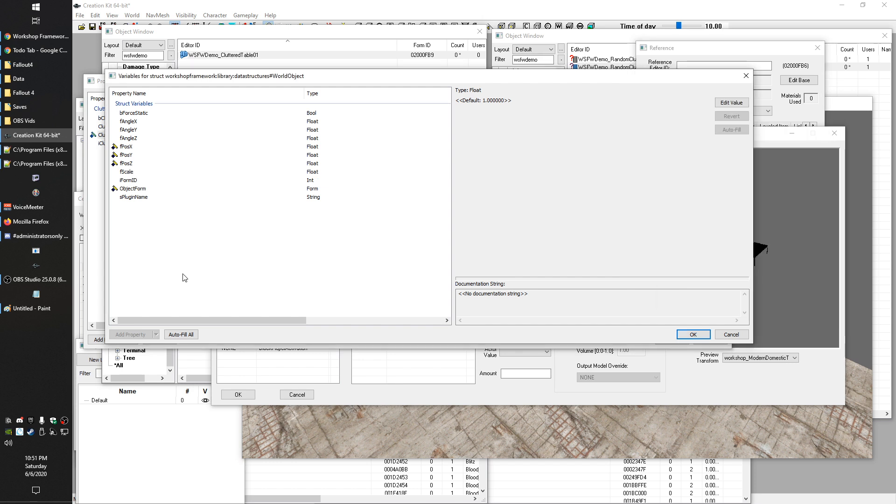
Step: Check the default value of bForceStatic and close the noodle cup's reference window without changes
left_click(135, 113)
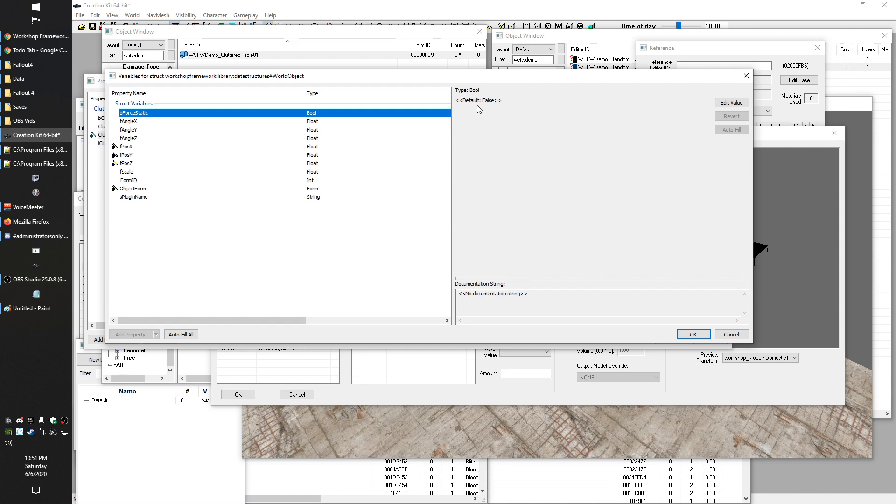
left_click(681, 65)
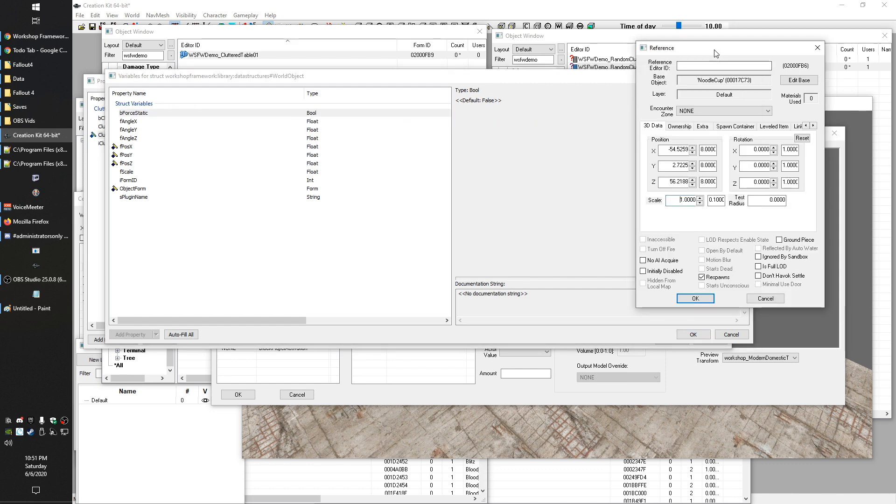
left_click(766, 299)
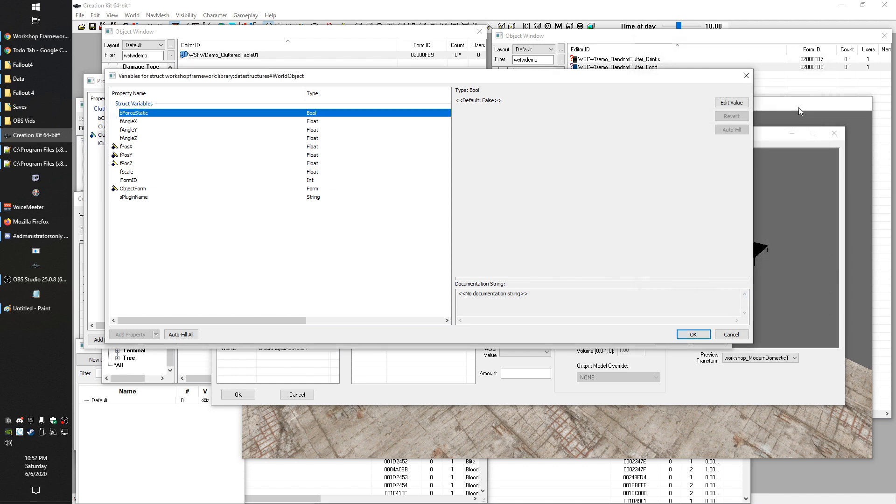
Step: Switch between the 3D view and the WorldObject variables to examine the bottle, bowl and table alongside bForceStatic
left_click(799, 107)
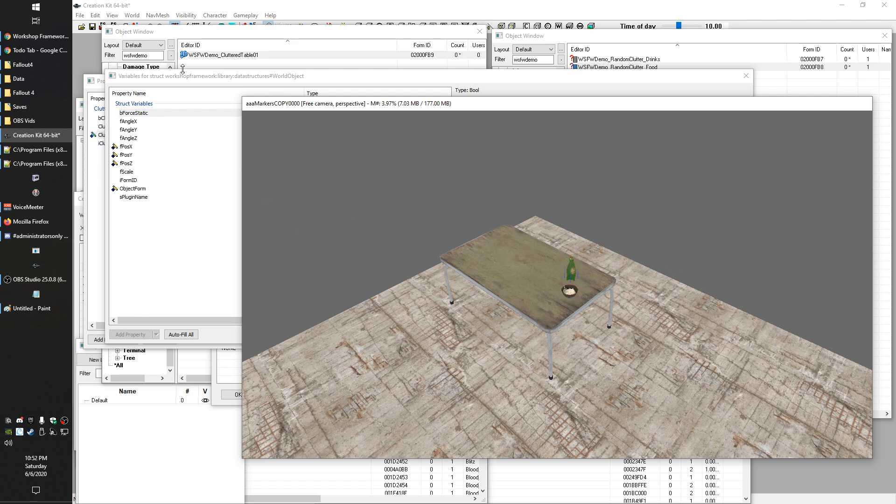
left_click(204, 83)
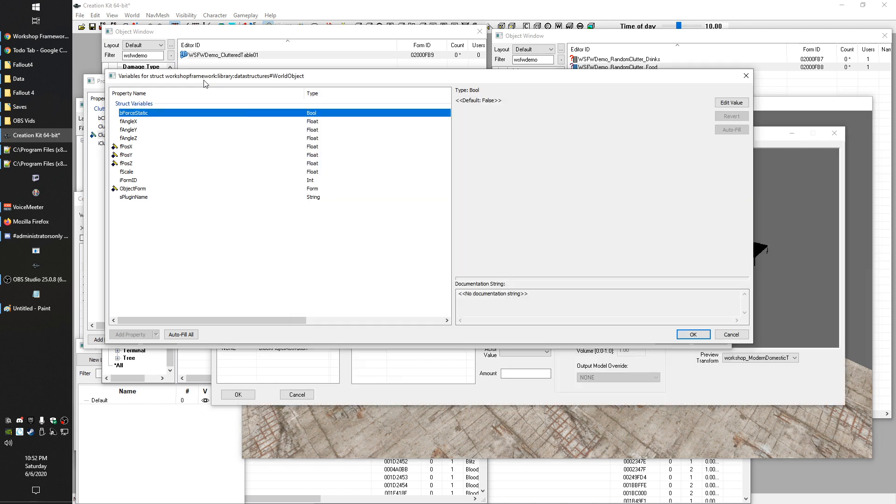
left_click(247, 243)
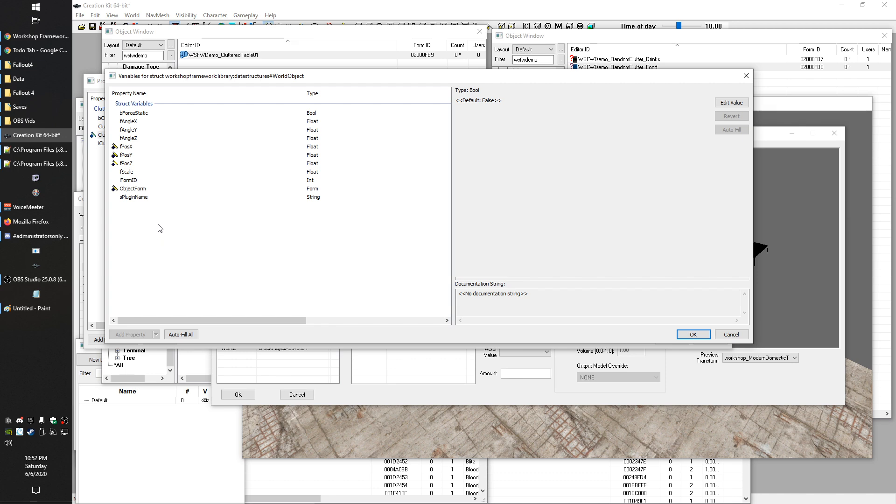
left_click(781, 110)
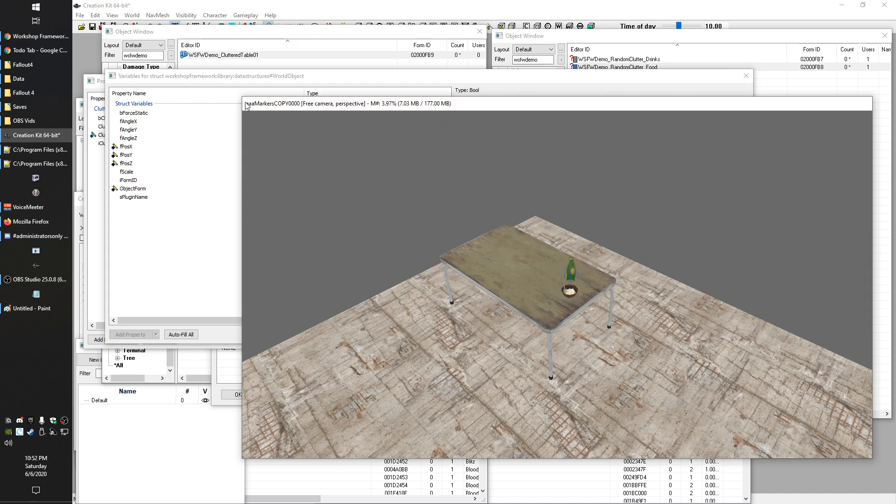
left_click(238, 76)
left_click(809, 110)
left_click(171, 255)
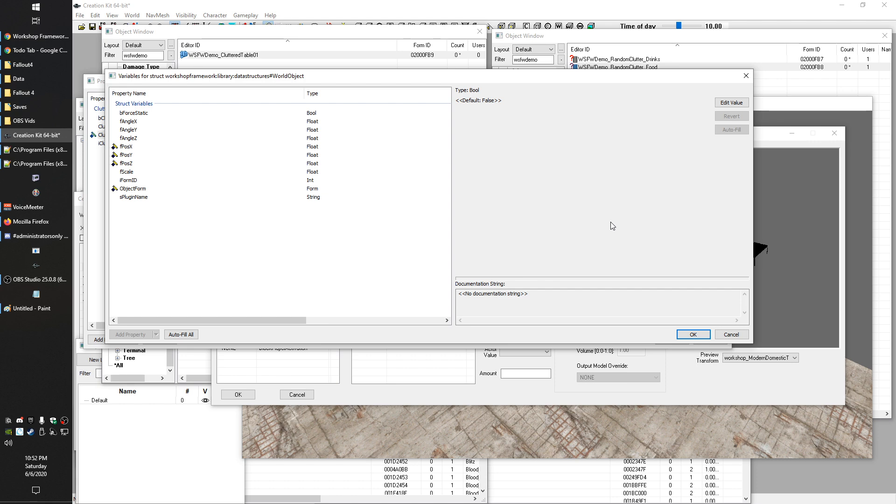
left_click(778, 105)
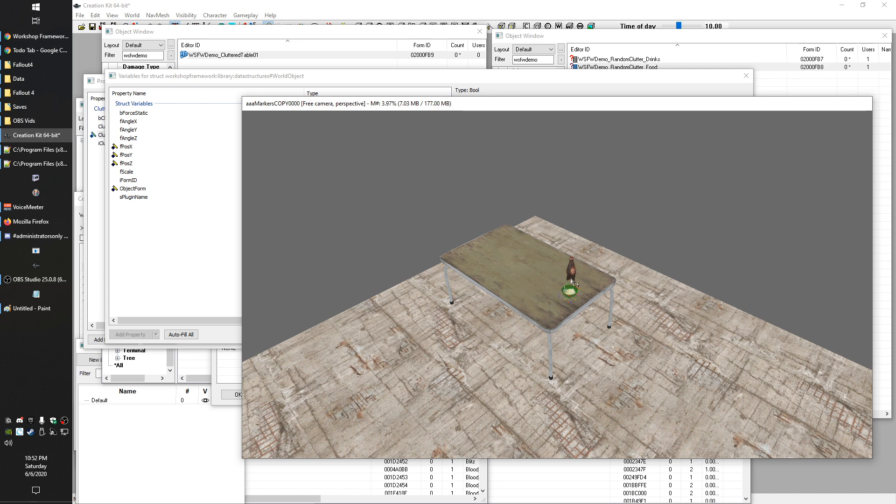
left_click(515, 284)
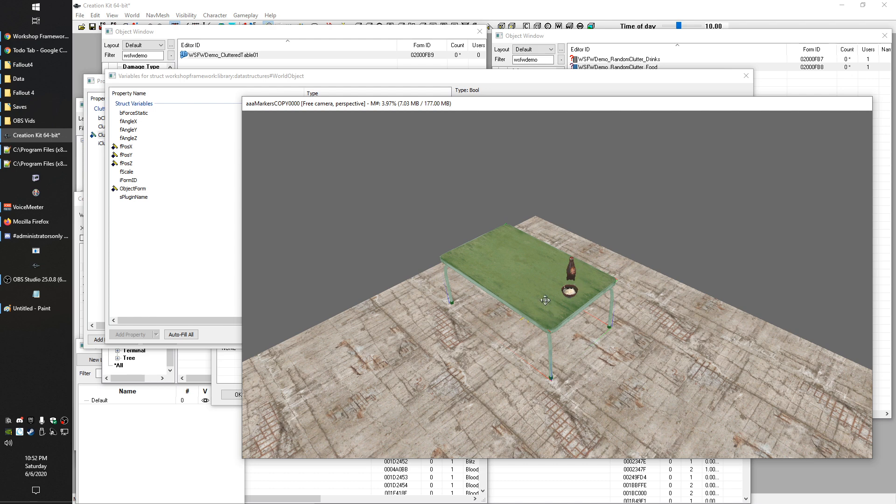
Step: Return to the WorldObject variables and review the documentation of iFormID, sPluginName and ObjectForm
left_click(486, 88)
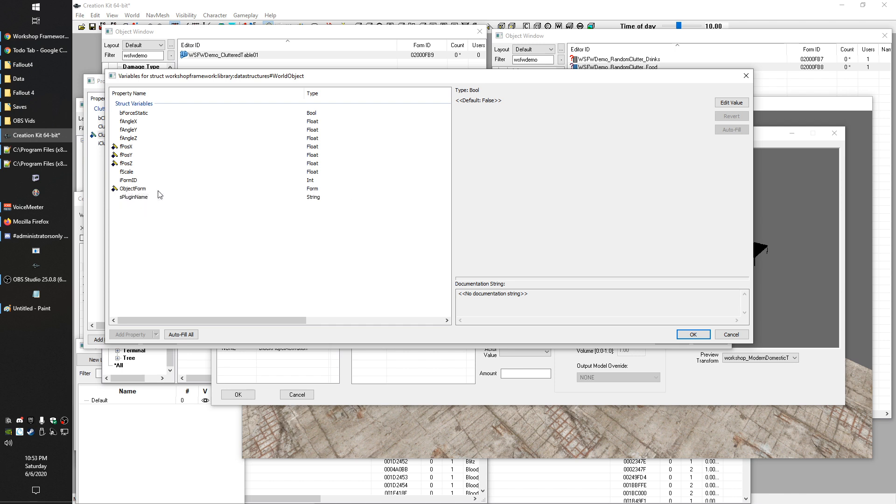
left_click(130, 180)
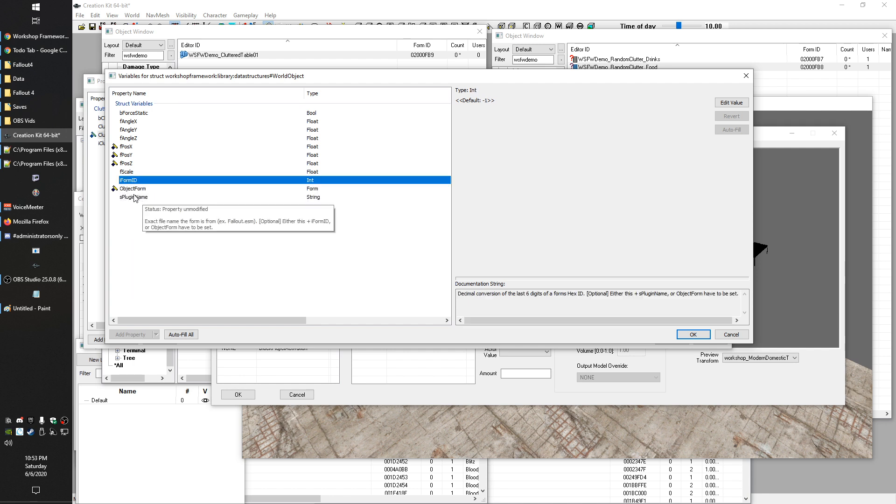
left_click(133, 197)
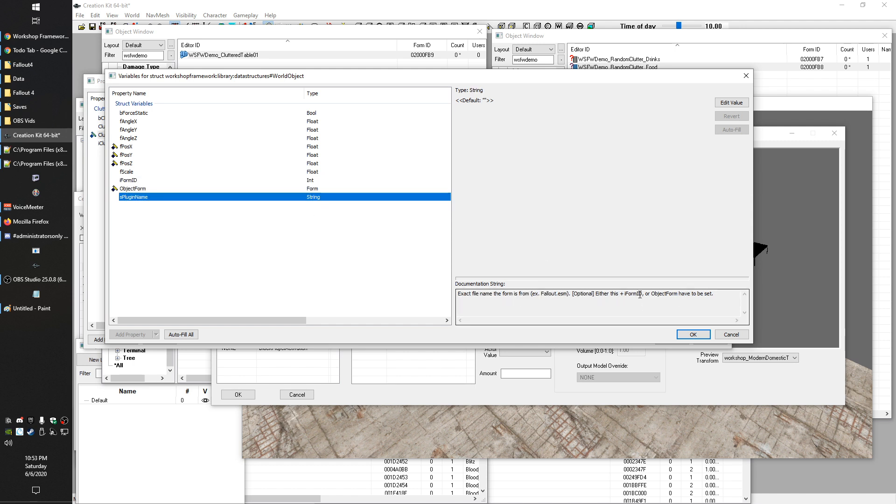
left_click(131, 181)
left_click(132, 189)
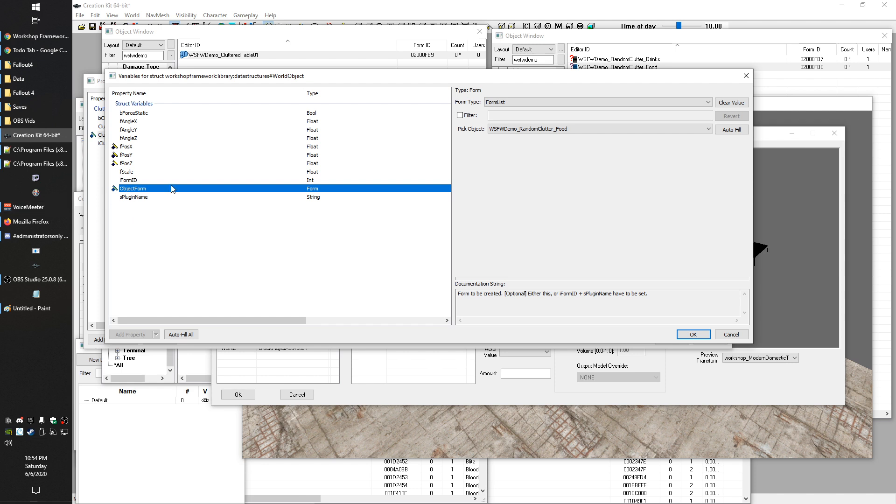
left_click(133, 181)
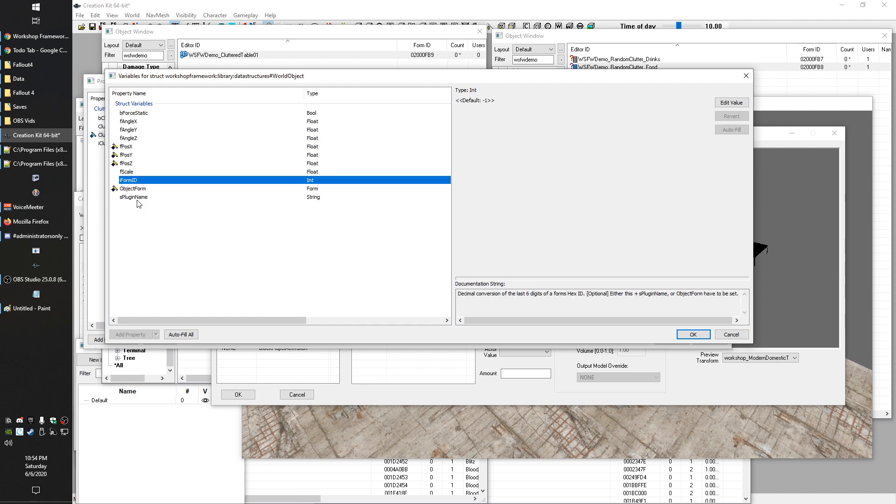
Step: Compare the documentation of the iFormID and sPluginName variables
left_click(141, 198)
left_click(135, 182)
left_click(137, 198)
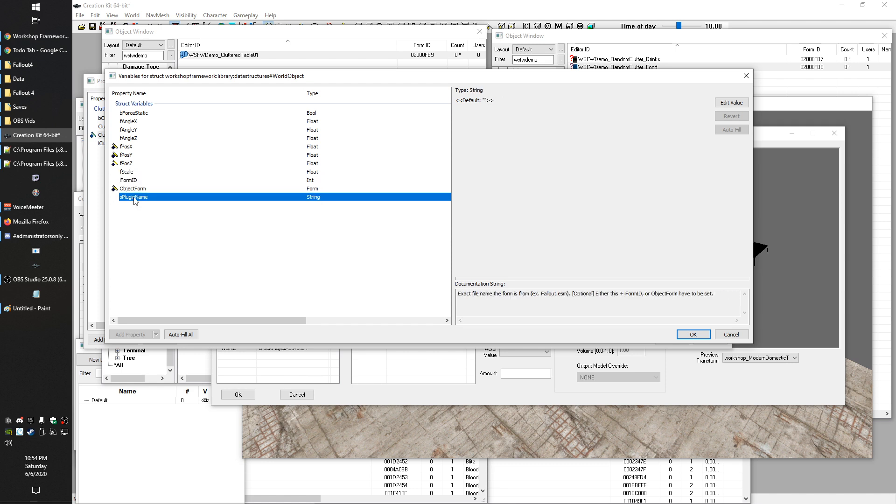
left_click(132, 181)
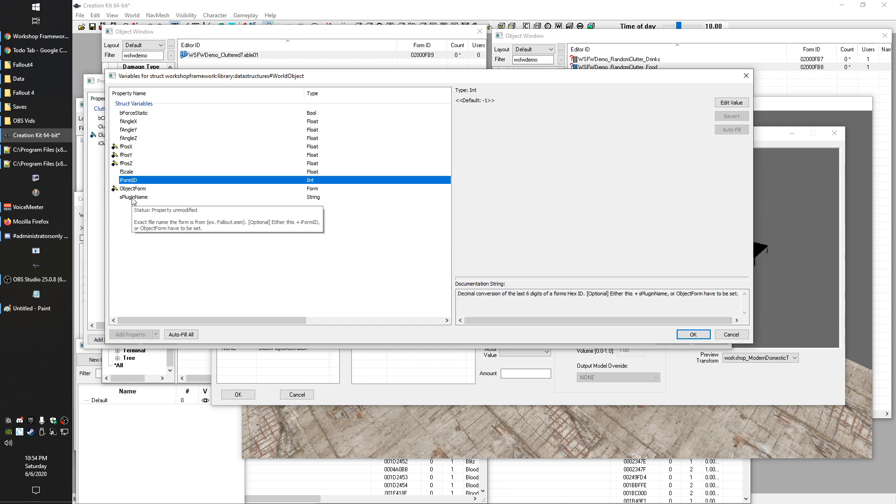
left_click(134, 198)
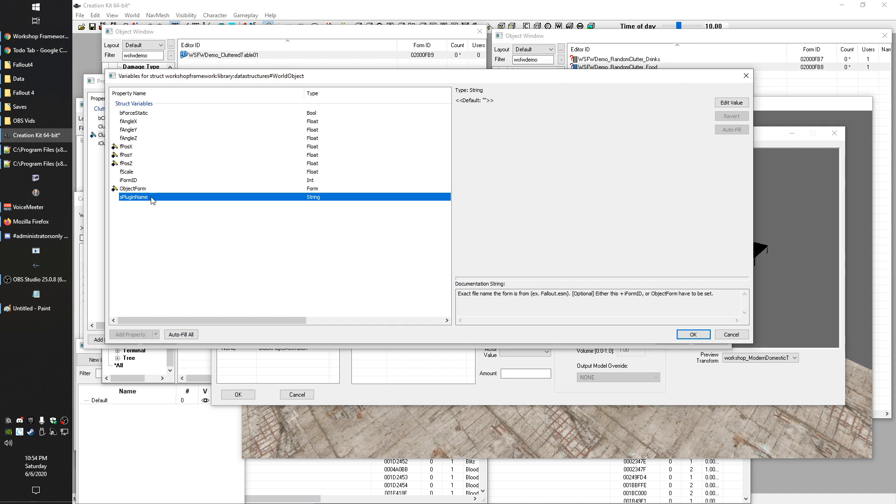
mouse_move(156, 185)
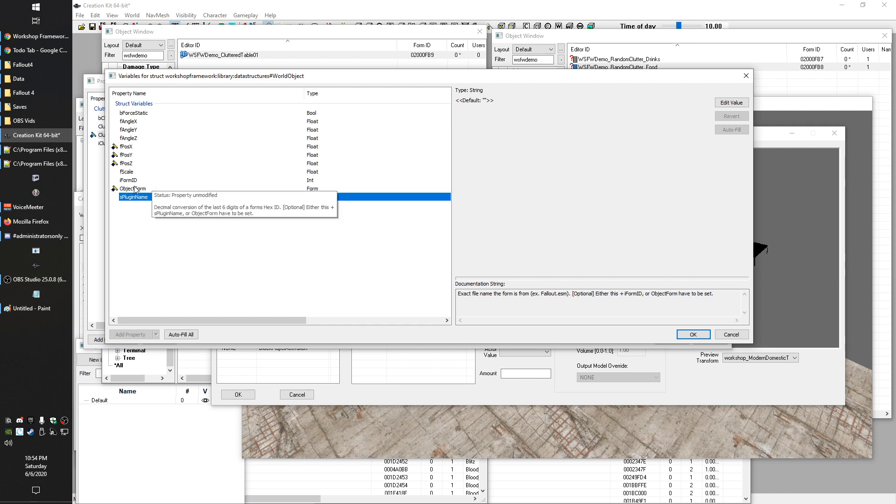
left_click(146, 252)
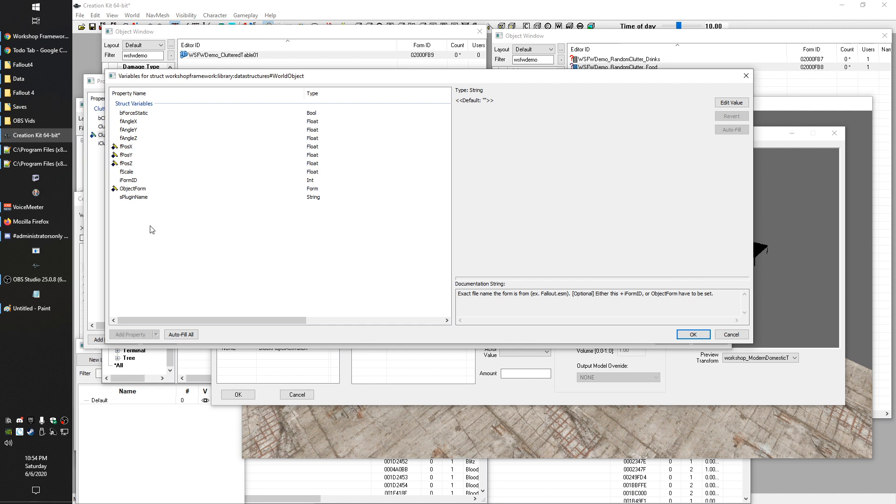
Step: Check the form list assigned to the ObjectForm variable and open the WSFWDemo_RandomClutter_Food form list
left_click(131, 189)
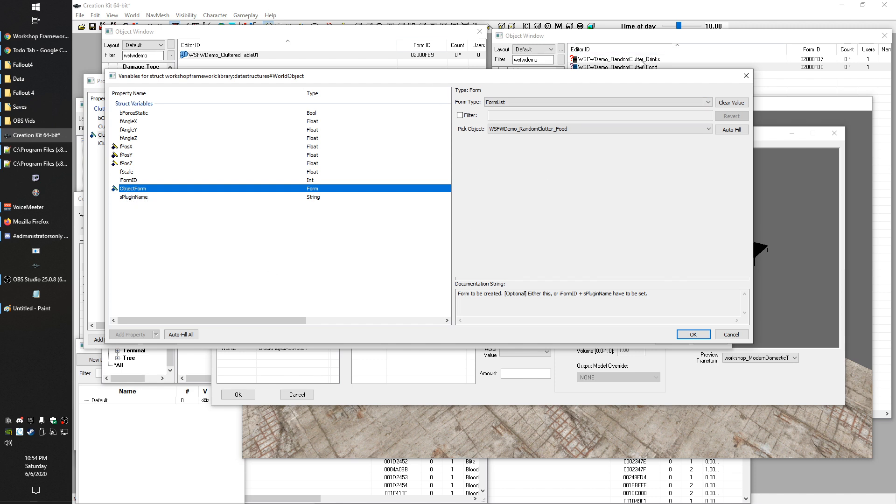
left_click_drag(488, 80, 489, 94)
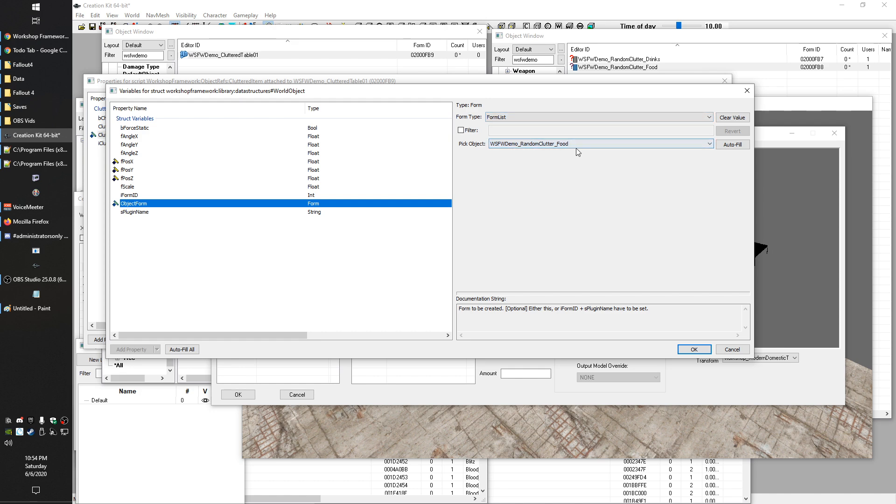
double_click(655, 69)
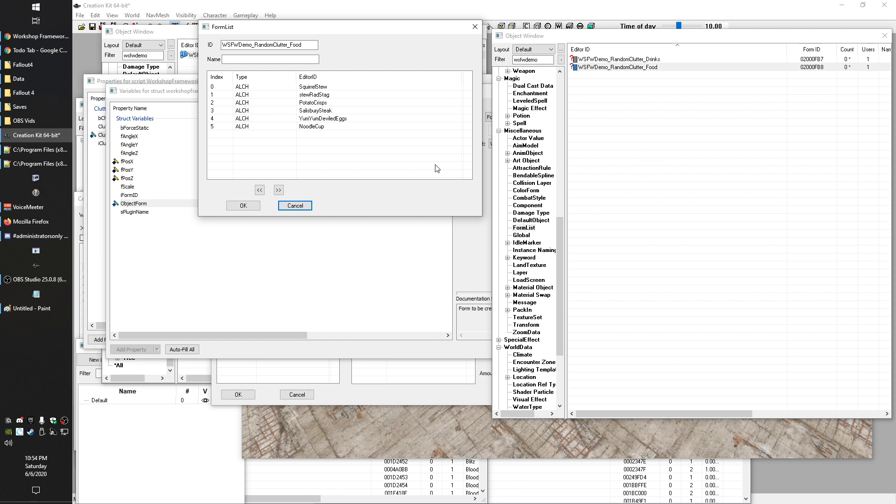
Step: Compare the food items in the WSFWDemo_RandomClutter_Food list with the bowl on the table in the 3D view, and close the list
left_click_drag(356, 147, 246, 67)
left_click(331, 141)
left_click(438, 440)
left_click(494, 269)
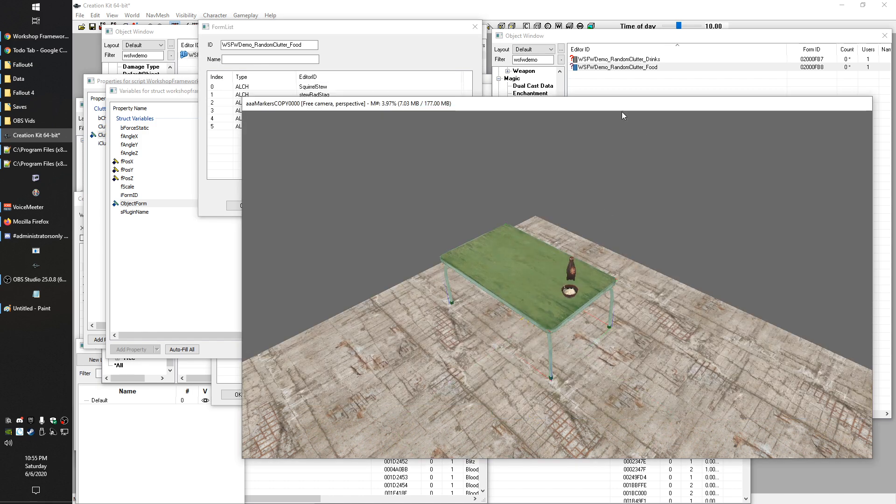
left_click(396, 55)
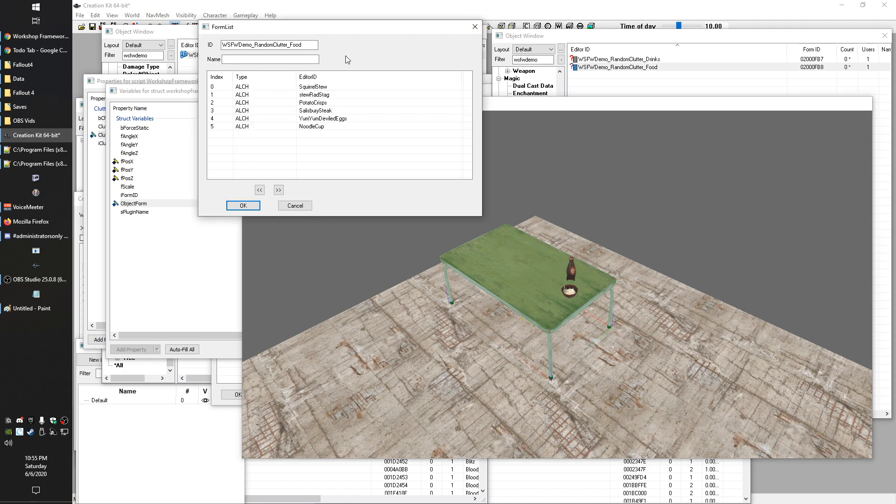
left_click(569, 291)
left_click(297, 94)
left_click(243, 205)
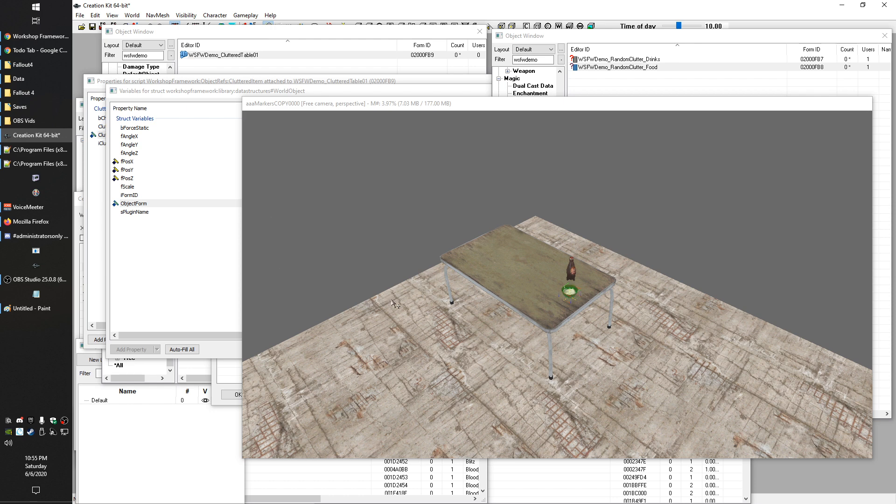
Step: Accept the food entry's WorldObject variables and open entry 1 of ClutterPositions
left_click(228, 96)
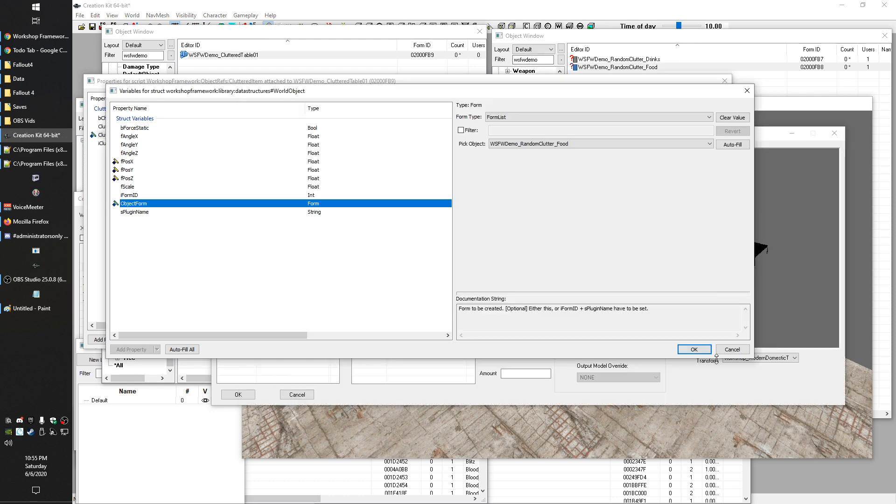
left_click(695, 350)
left_click(488, 126)
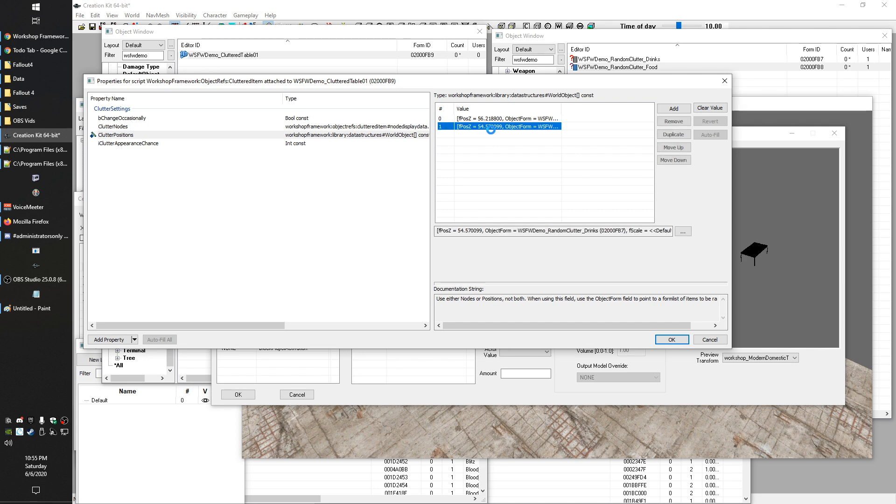
double_click(480, 126)
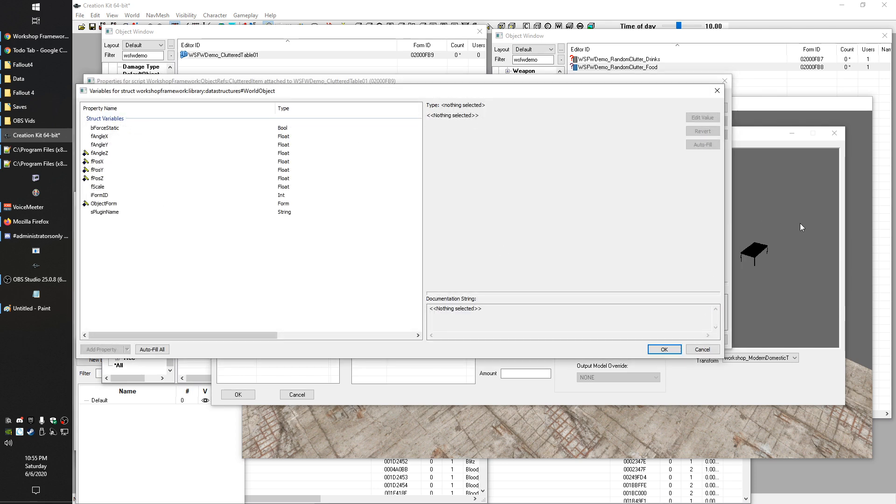
Step: Open the bottle's reference data from the 3D view and compare its rotation with fAngleZ, then check the ObjectForm variable
left_click(848, 218)
double_click(572, 270)
left_click_drag(509, 130, 743, 39)
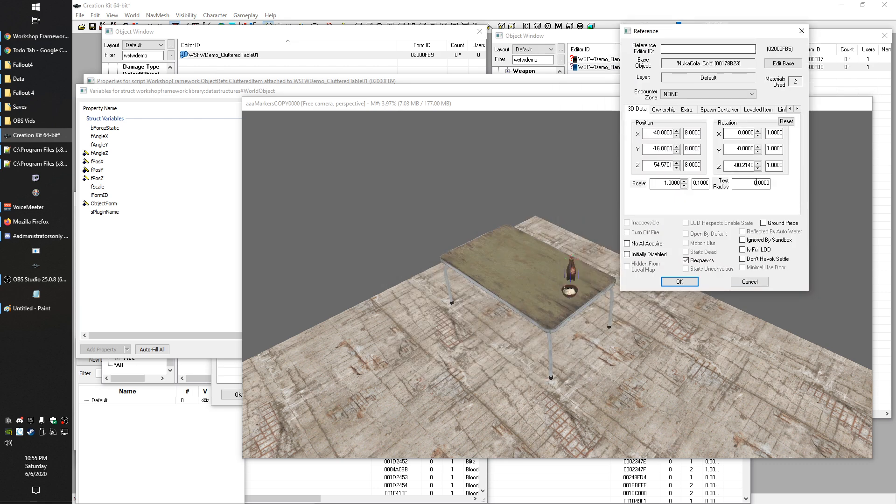
left_click(98, 153)
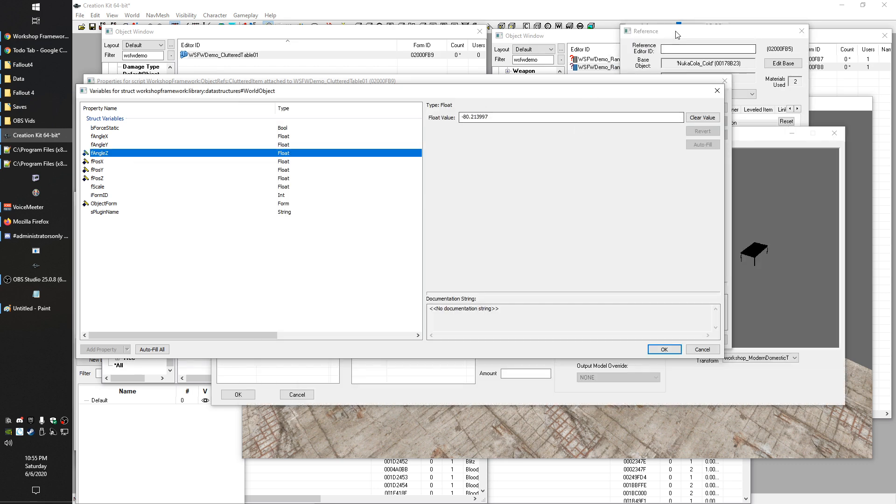
left_click(104, 204)
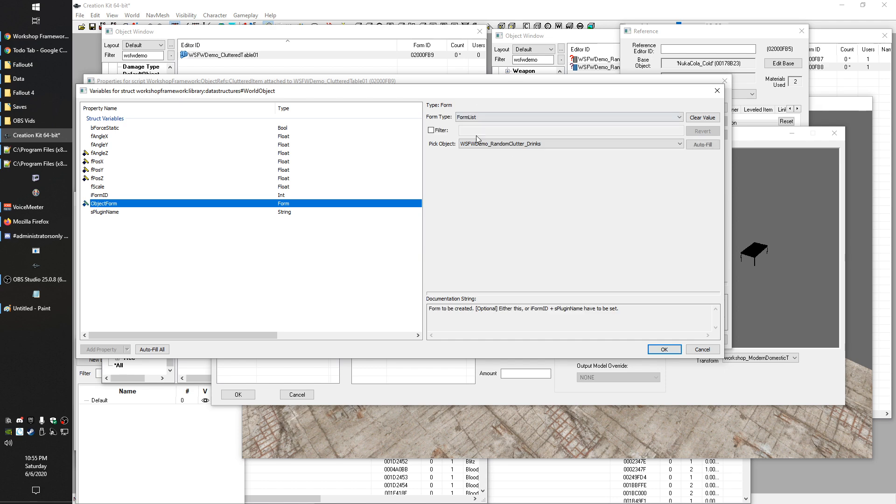
Step: Confirm the WorldObject variables, the ClutteredItem properties, the table's activator settings and the bottle's reference data
left_click(665, 349)
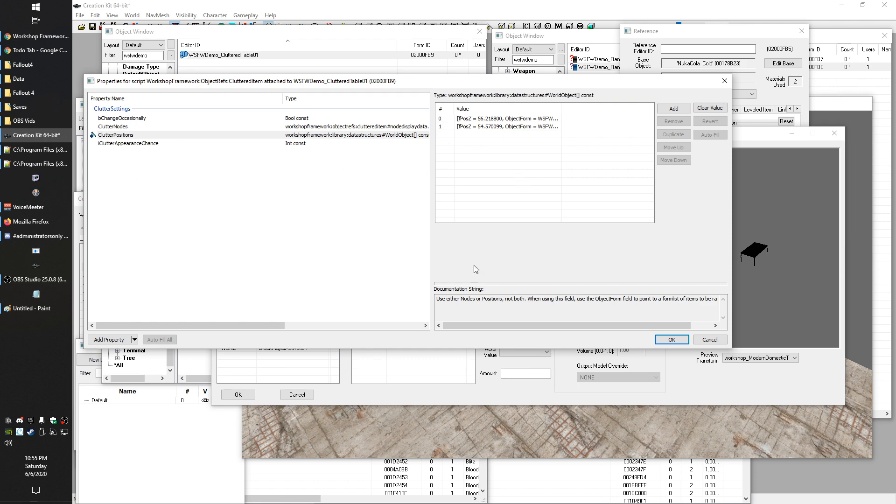
left_click(671, 340)
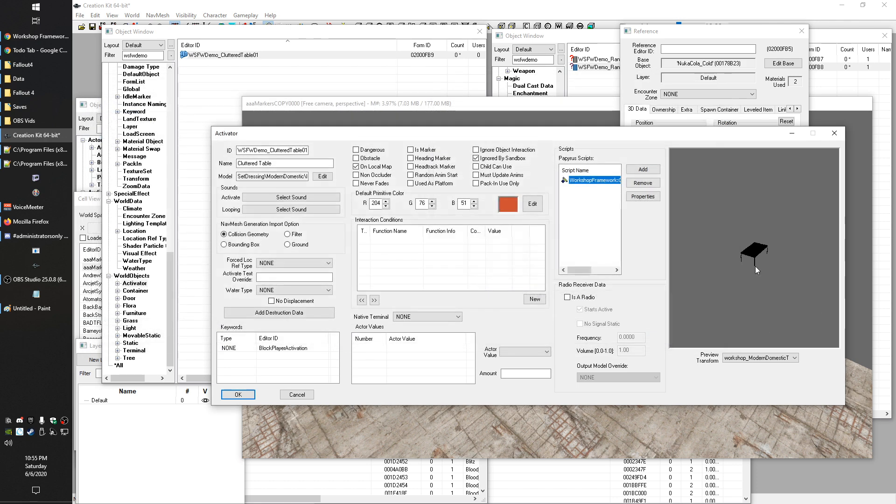
left_click(238, 394)
left_click(680, 282)
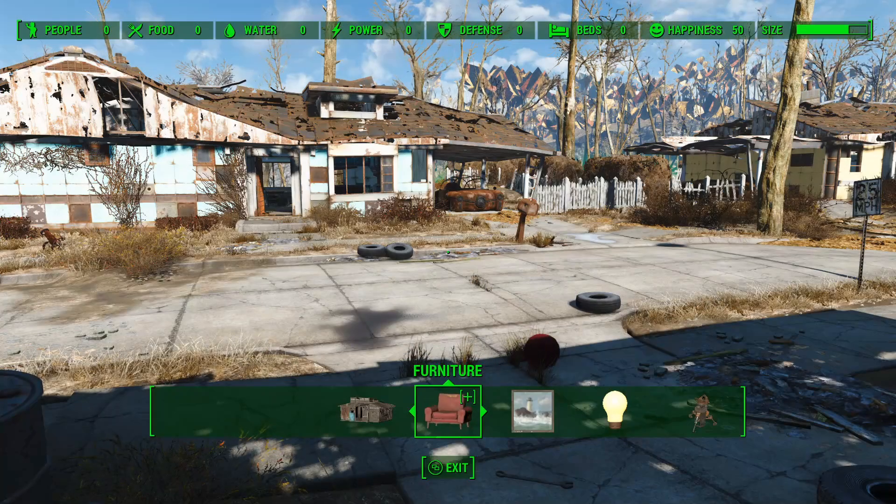
Step: Switch to Fallout 4's workshop mode and build Cluttered Tables from the Furniture > Tables category
key("Up")
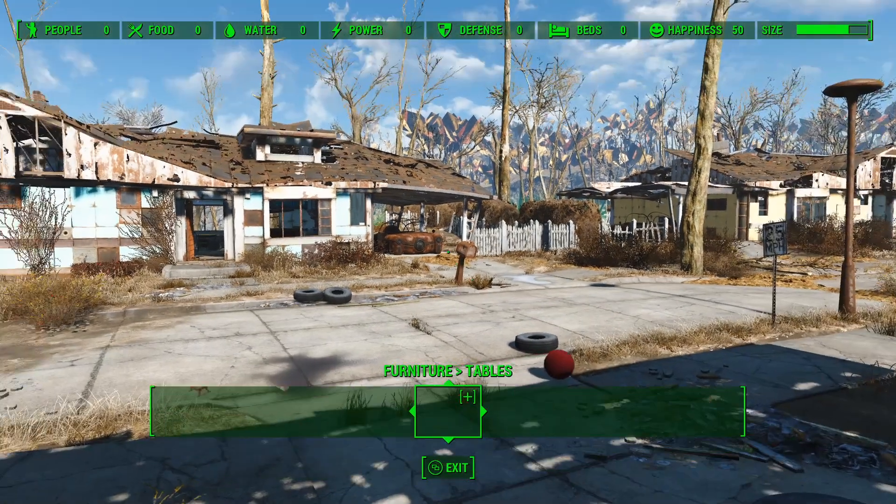
key("Up")
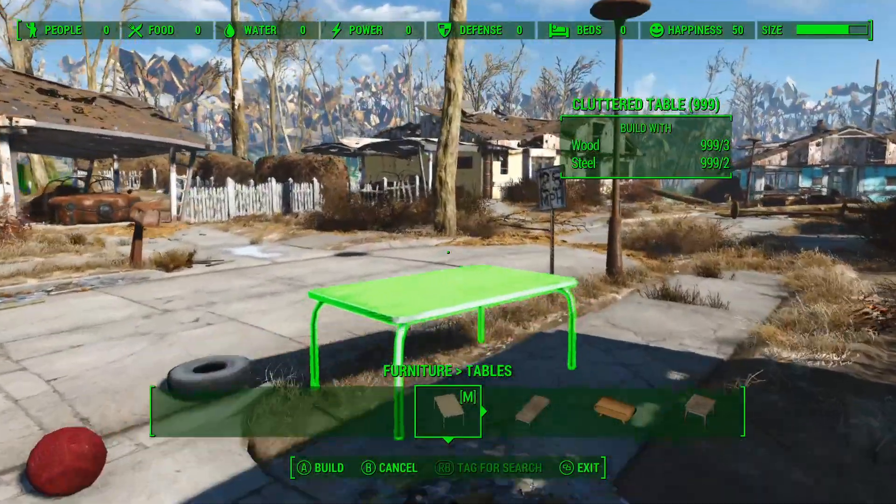
key("e")
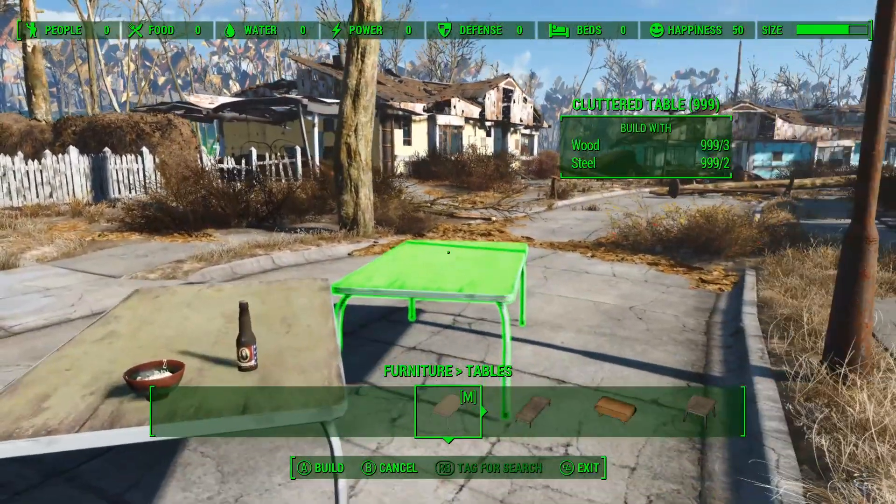
key("e")
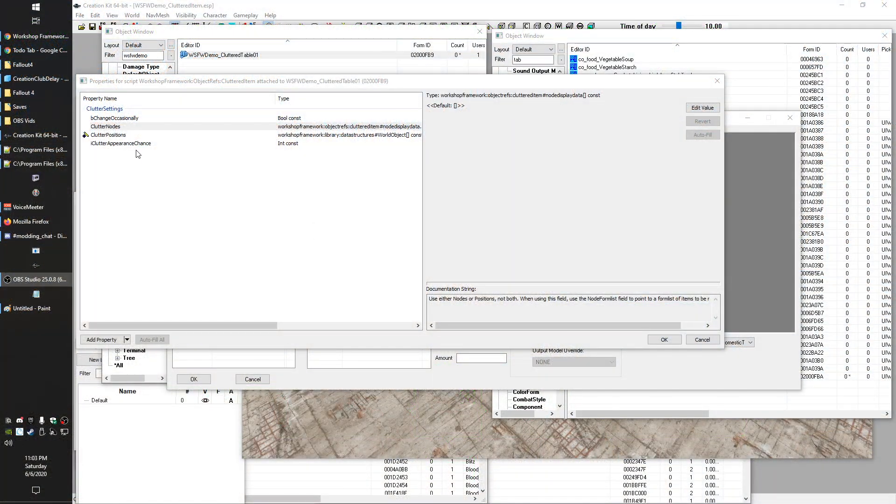
Step: In the Creation Kit, enable editing of the ClutterNodes property and add a new entry to it
left_click(109, 127)
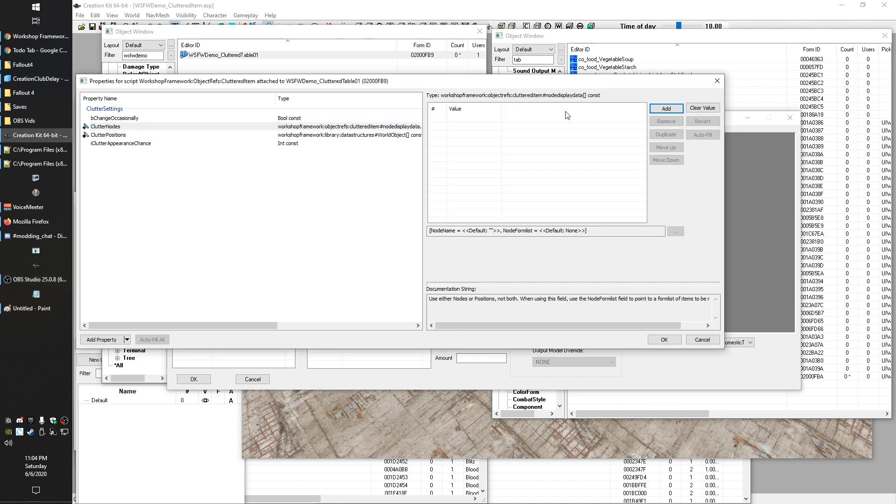
left_click(663, 109)
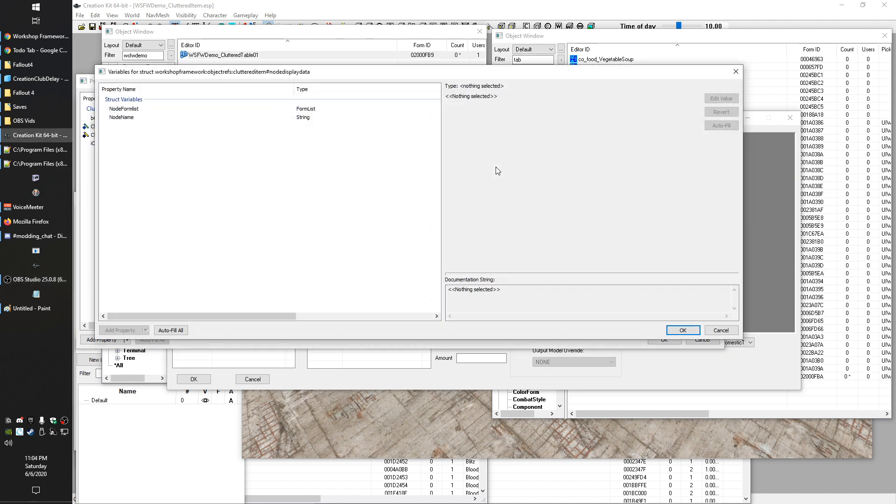
left_click(458, 428)
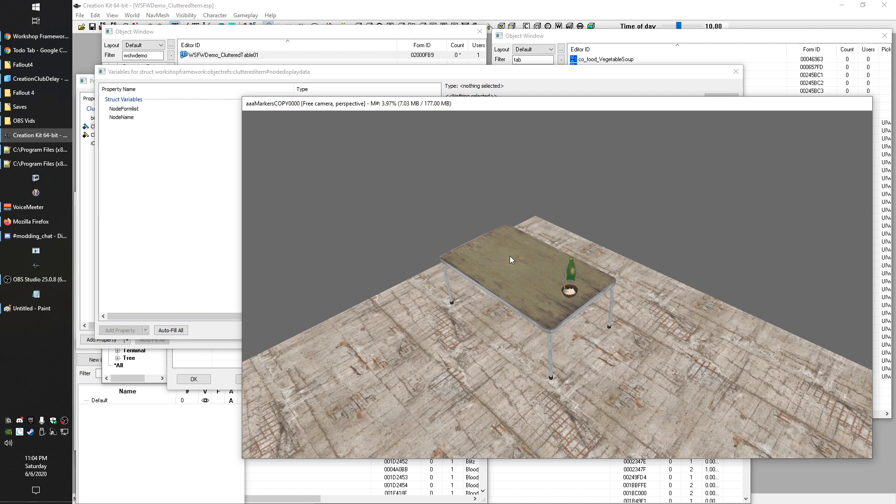
left_click(201, 196)
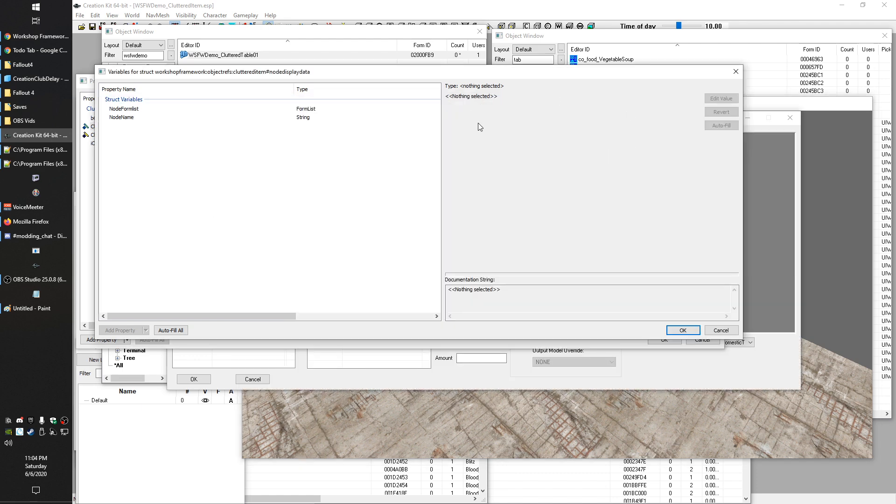
left_click_drag(660, 75, 670, 180)
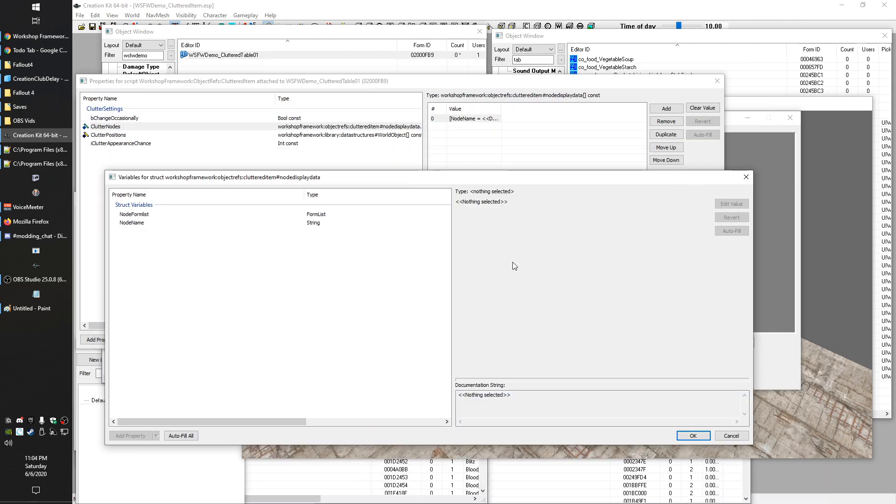
Step: Review the NodeName and NodeFormlist variables of the new ClutterNodes entry and close them without changes
left_click(133, 224)
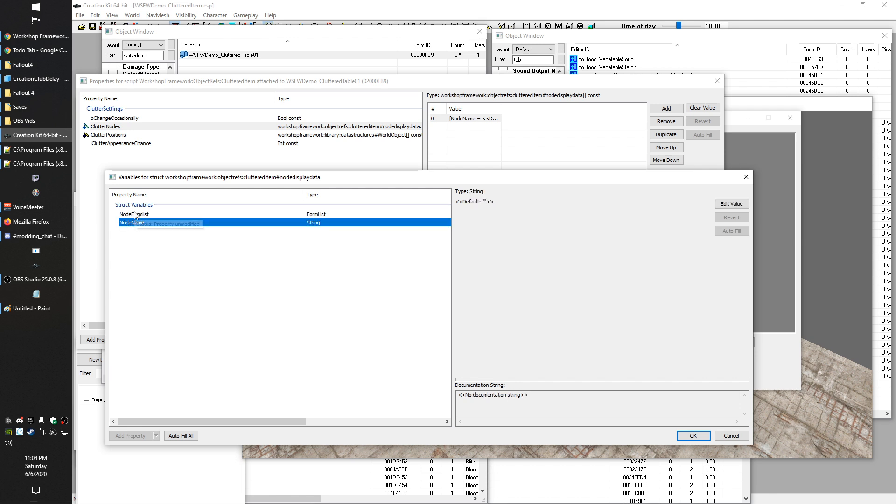
left_click(136, 214)
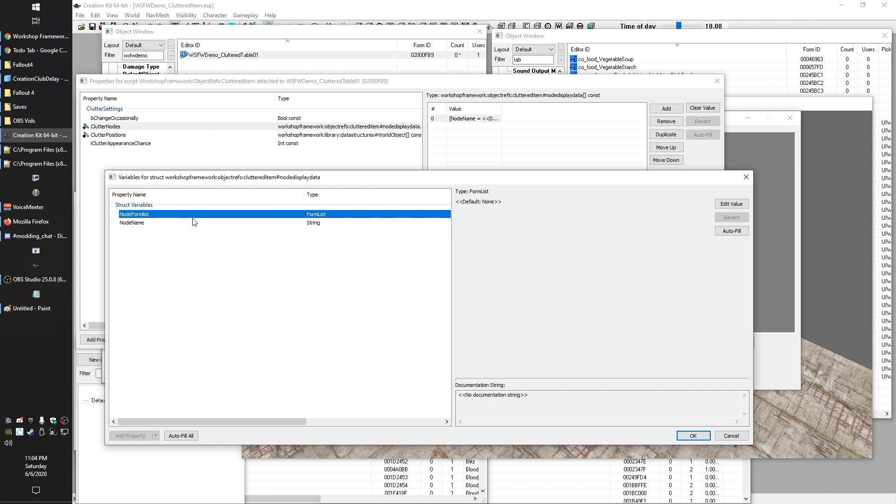
left_click(161, 254)
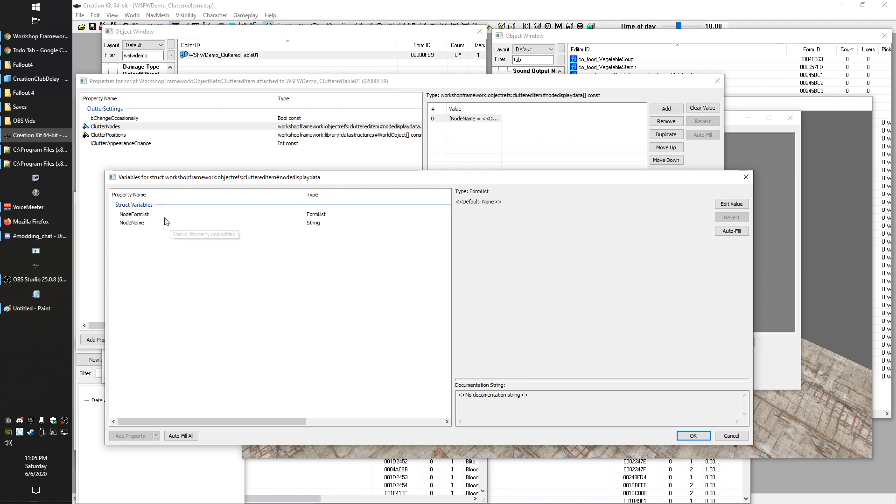
left_click(136, 216)
left_click(138, 223)
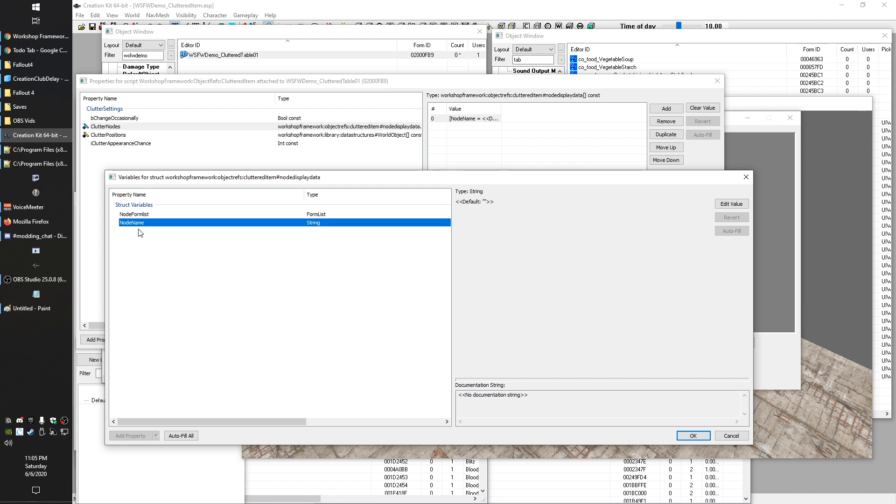
left_click(734, 438)
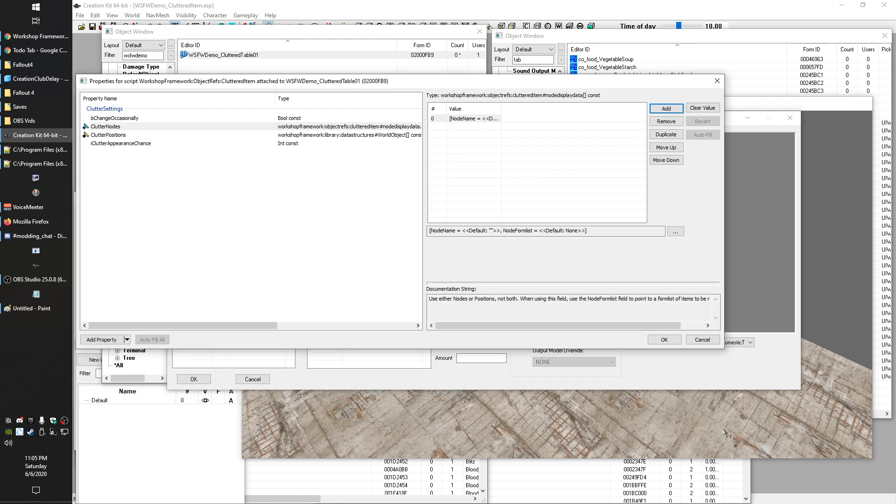
Step: Compare the ClutterPositions entries with ClutterNodes, and clear the ClutterNodes value
left_click(100, 135)
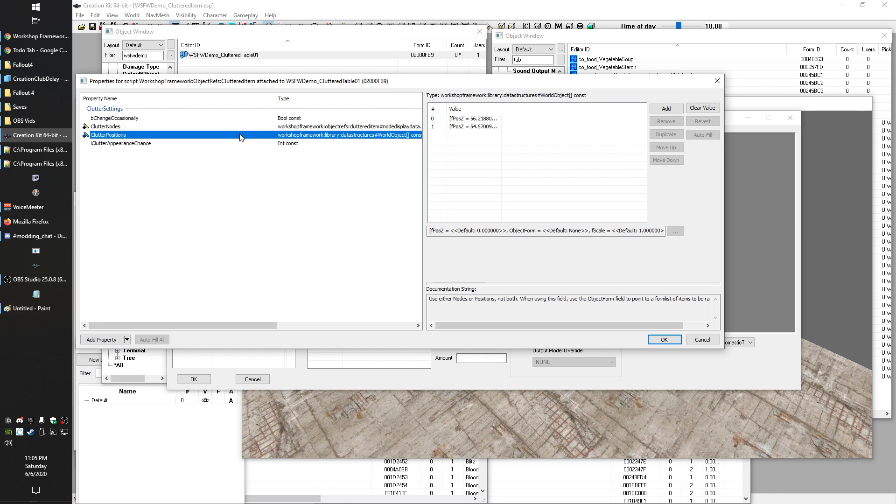
left_click(113, 127)
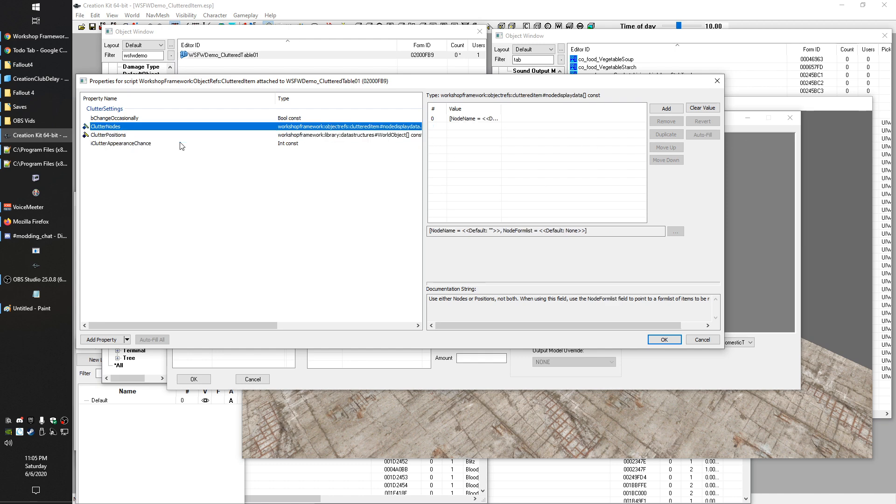
left_click(703, 109)
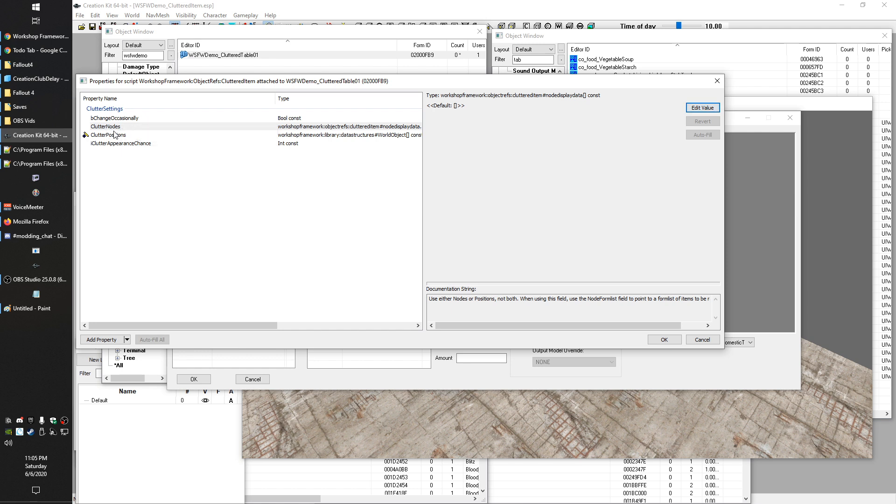
Step: Reopen the ClutterNodes property for editing and compare it with the ClutterPositions property
left_click(105, 129)
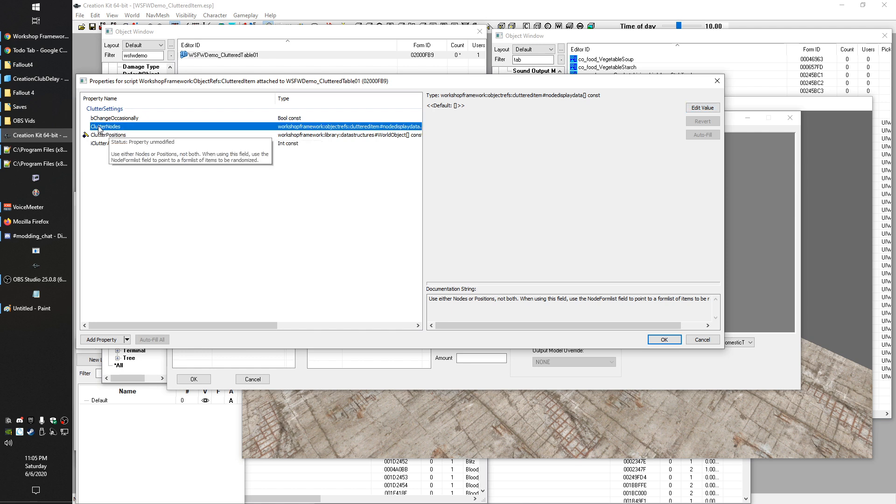
double_click(98, 127)
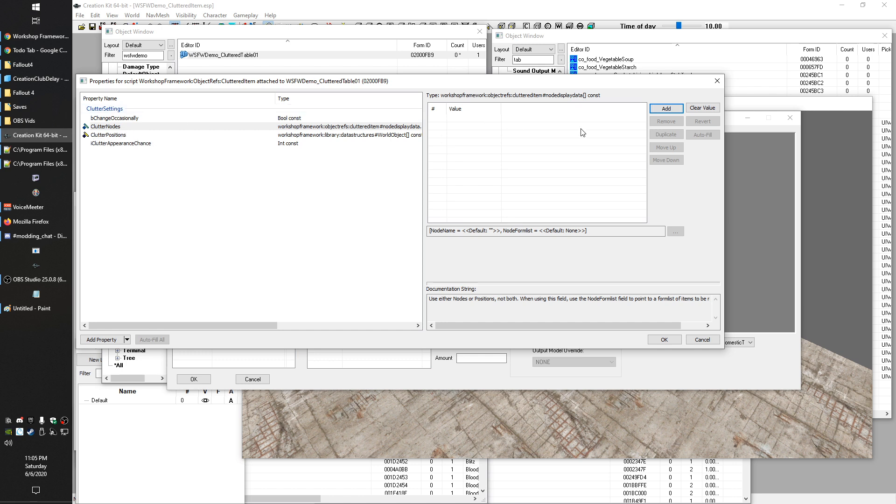
left_click(100, 136)
left_click(103, 129)
left_click(102, 137)
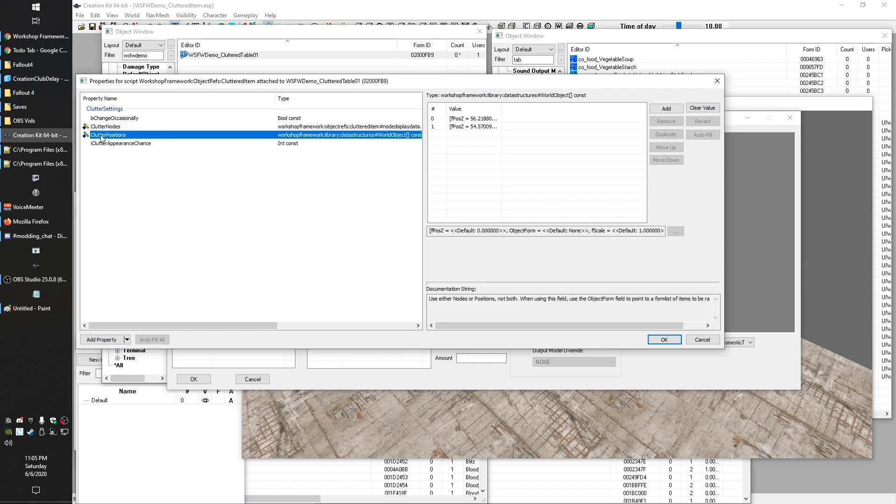